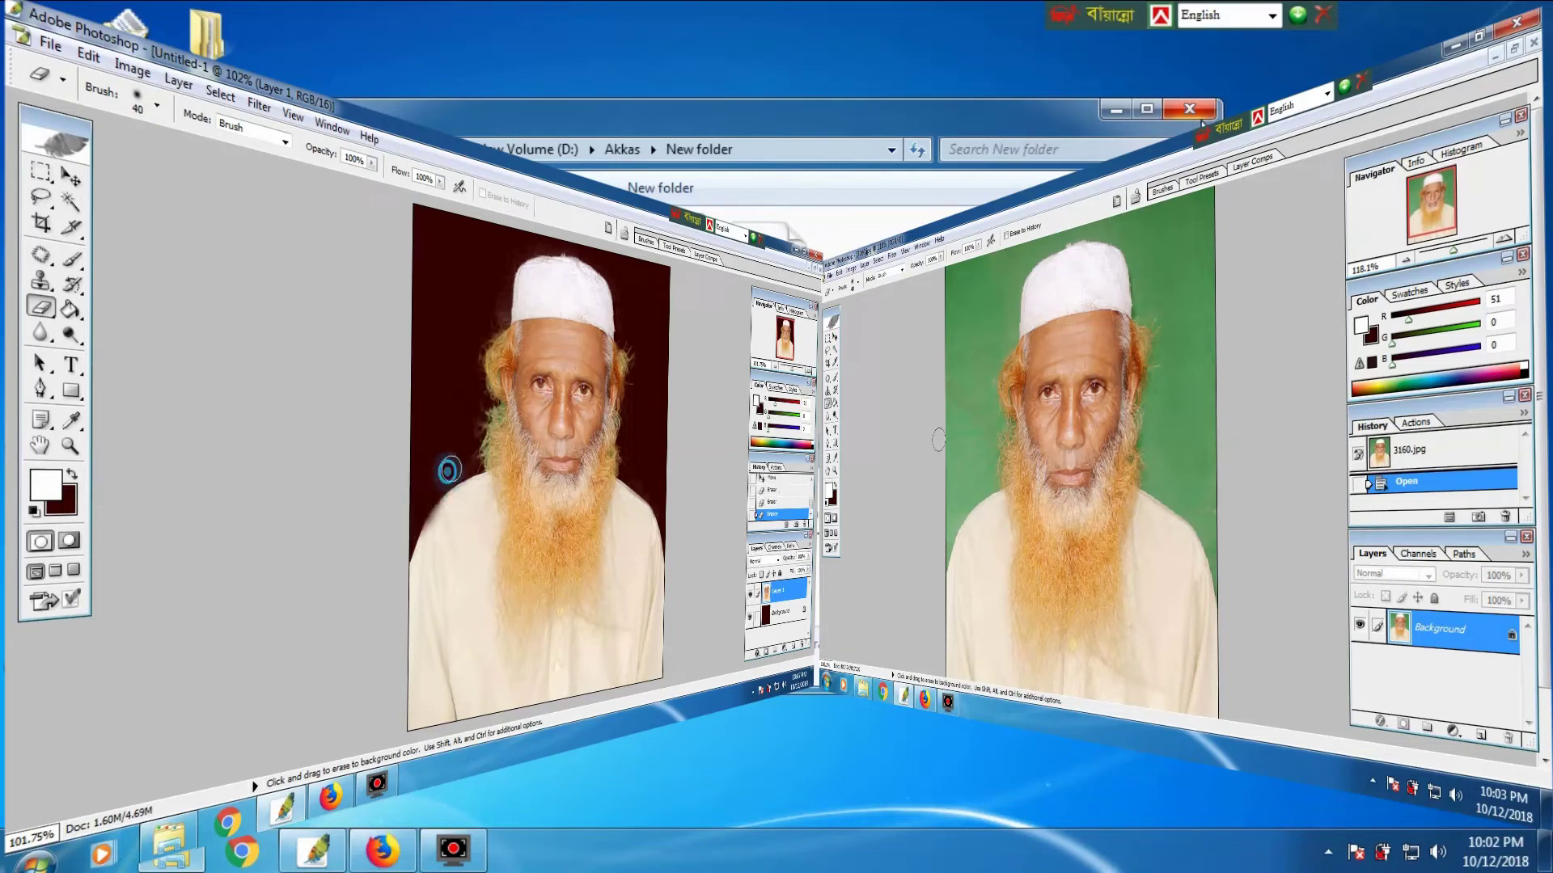
Step: Erase a dark patch beside the shoulder, then clear the earlier documents for an empty workspace
{"action": "left_click_drag", "start_coordinate": [434, 466], "coordinate": [463, 452]}
{"action": "left_click", "coordinate": [485, 306]}
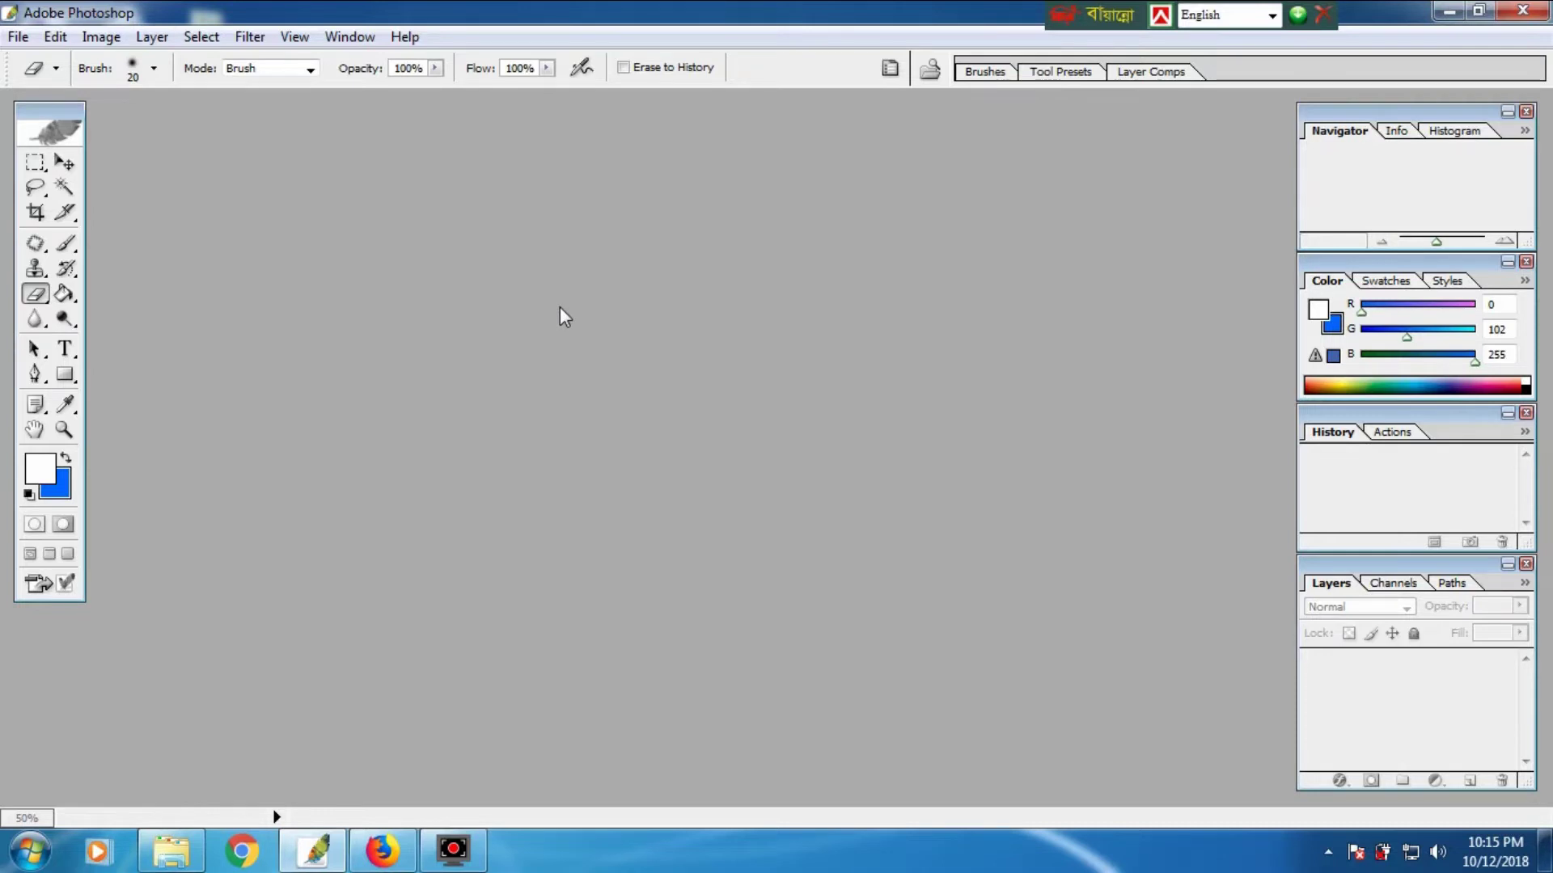
Step: Open the green-backdrop portrait 3160.jpg
{"action": "key", "text": "ctrl+o"}
{"action": "left_click", "coordinate": [765, 178]}
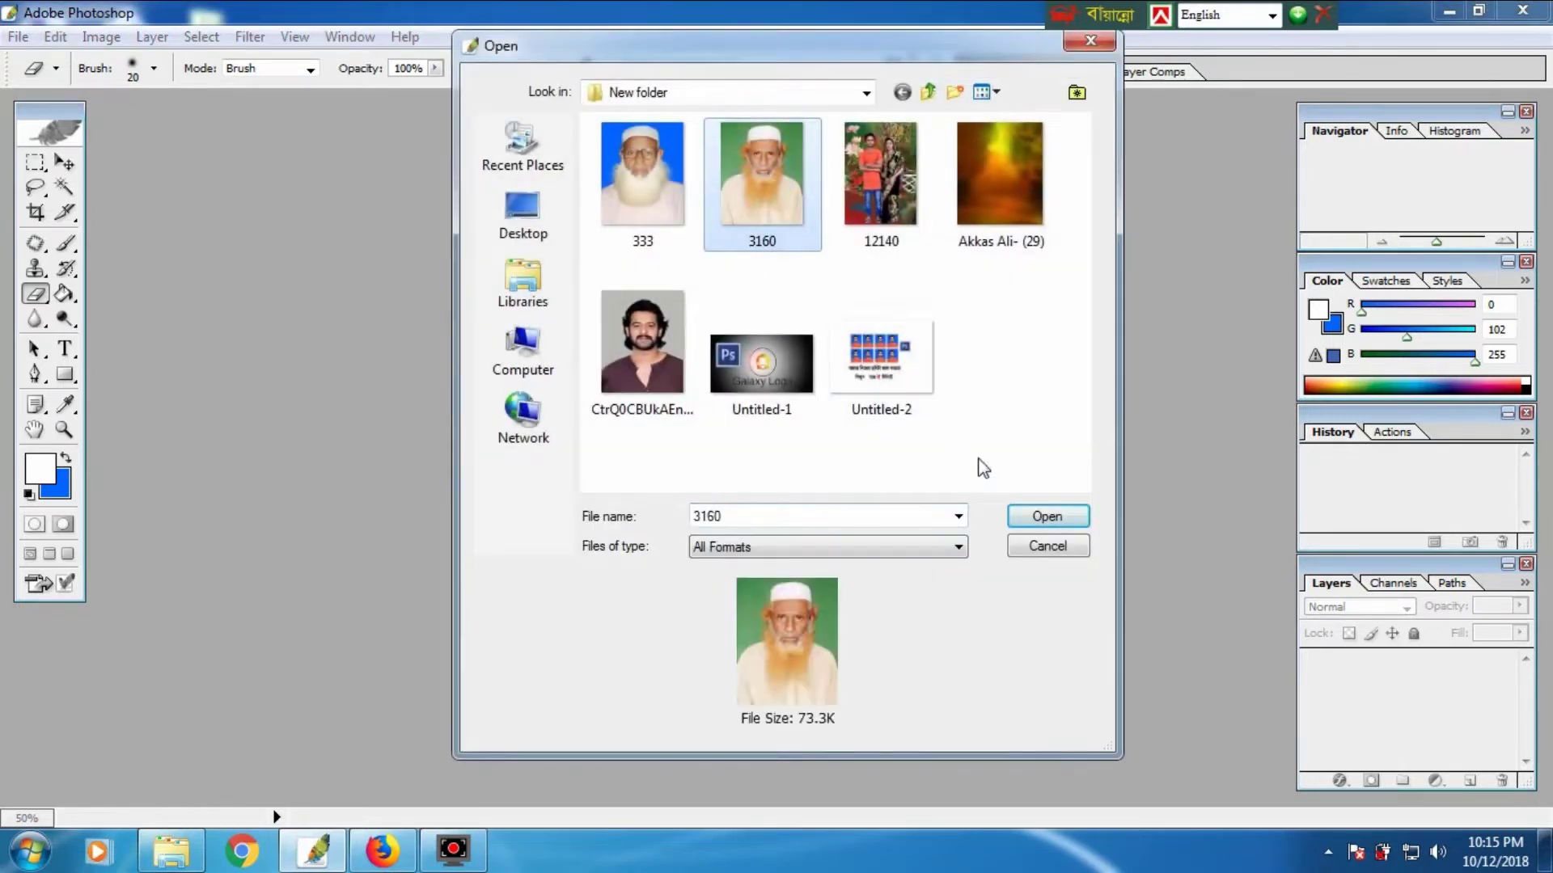
{"action": "left_click", "coordinate": [1051, 520]}
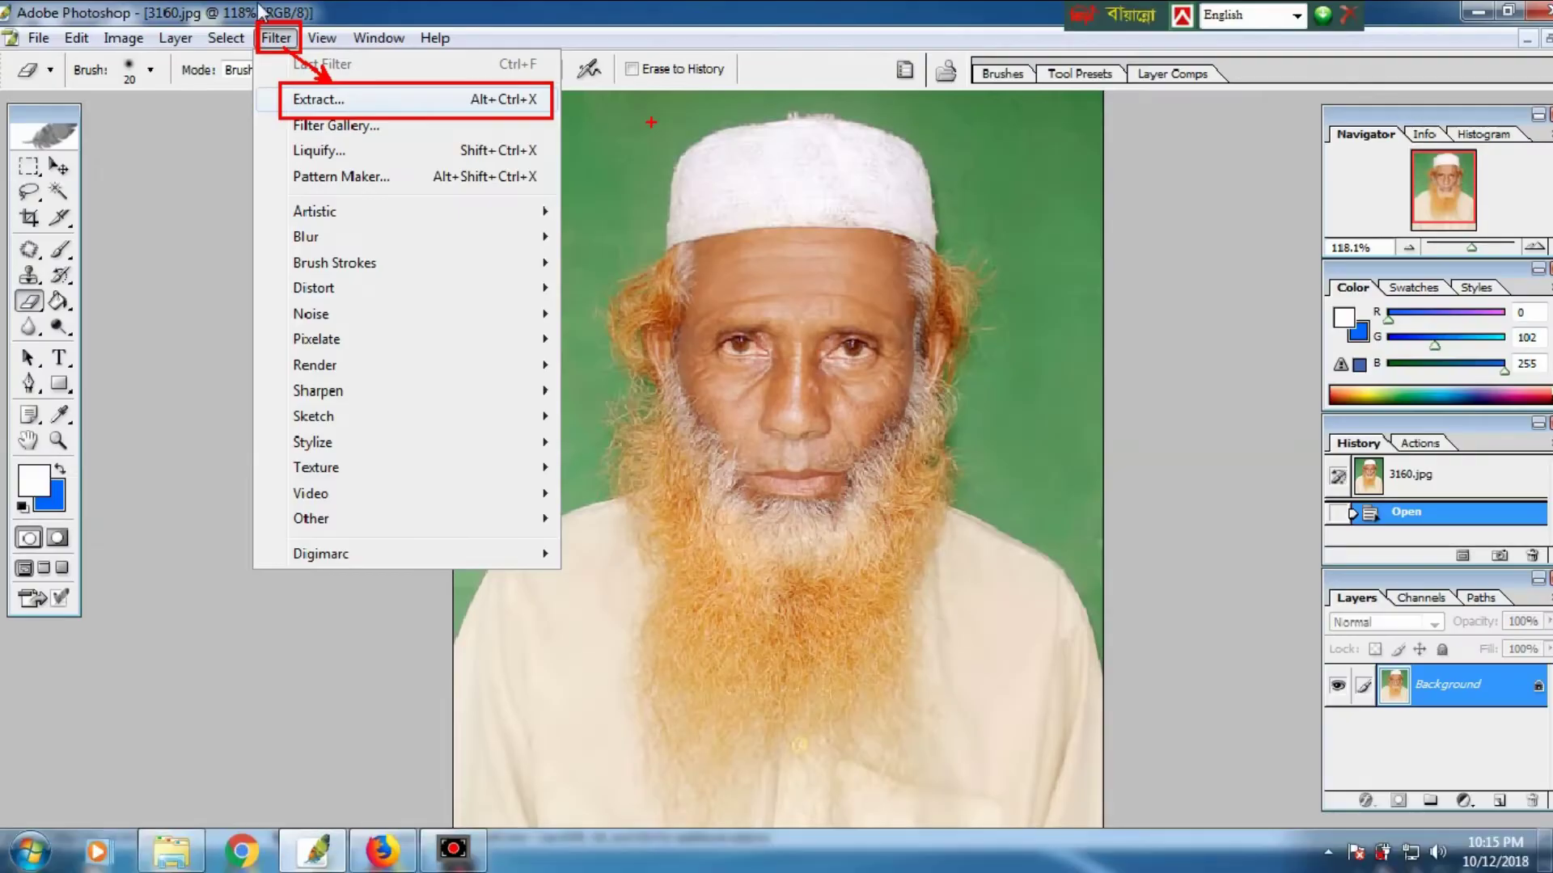
Step: Launch Filter > Extract on 3160.jpg, with the Edge Highlighter ready at brush size 32
{"action": "left_click", "coordinate": [327, 112]}
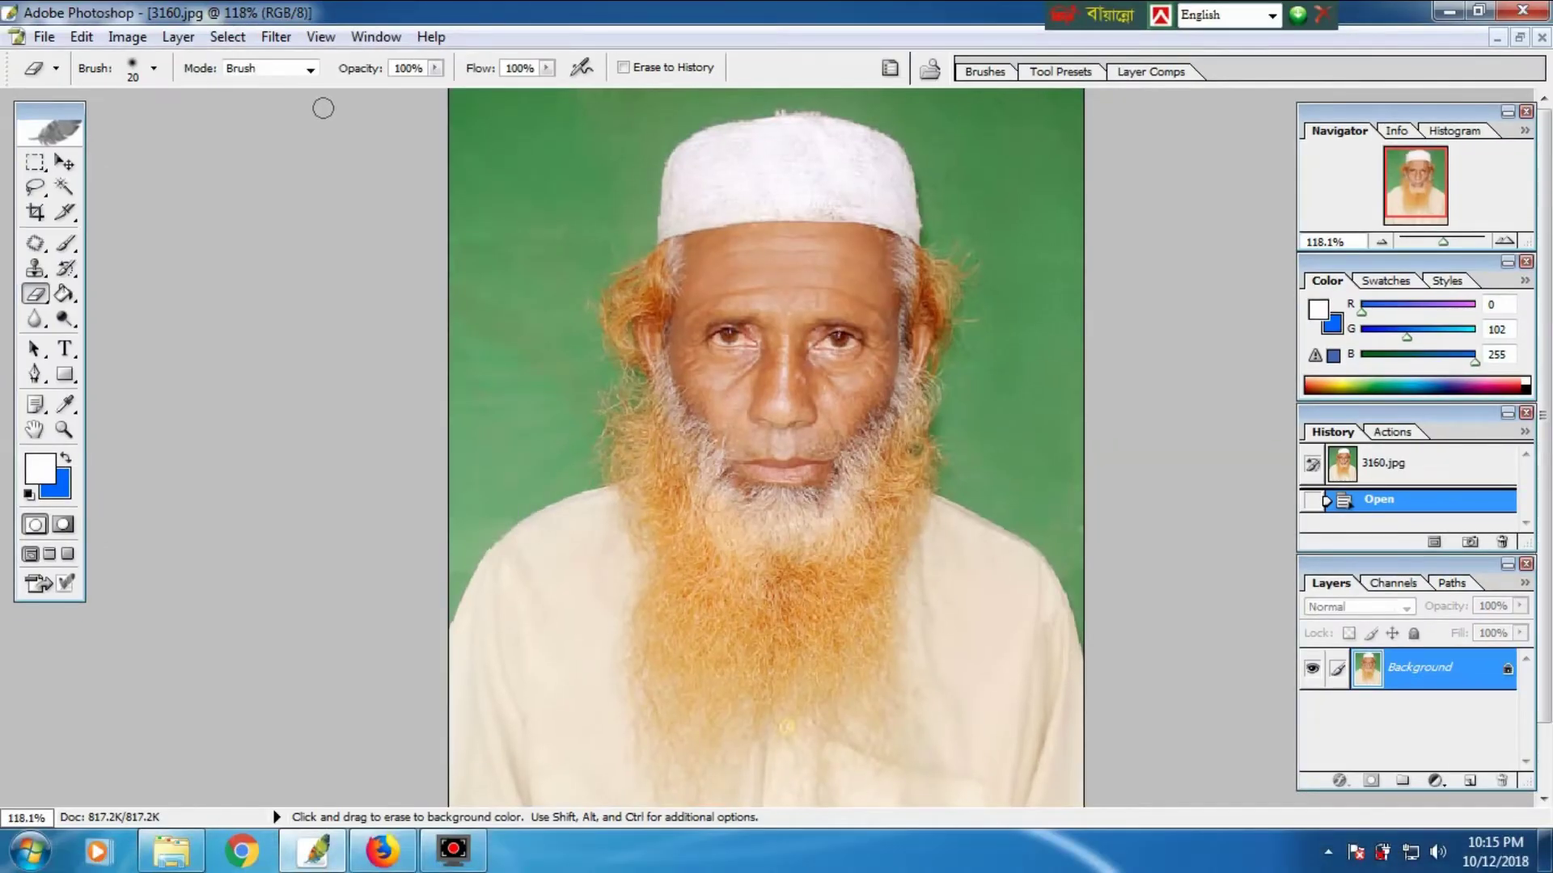
{"action": "key", "text": "ctrl"}
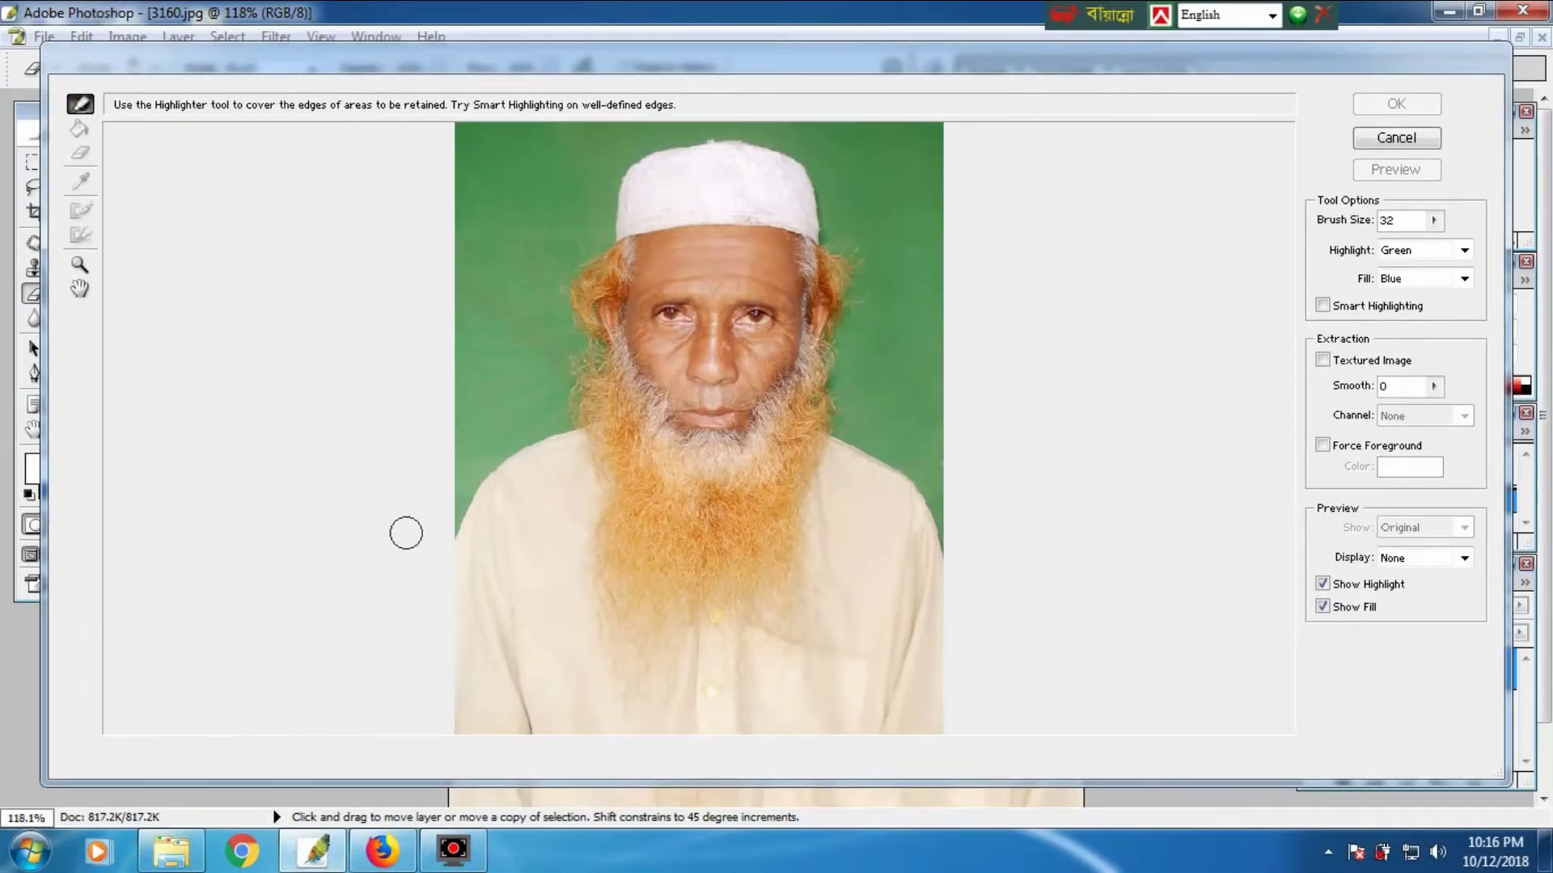
Step: Highlight the man's outline, fill its interior, and apply the extraction onto transparency
{"action": "mouse_move", "coordinate": [455, 524]}
{"action": "left_mouse_down"}
{"action": "mouse_move", "coordinate": [456, 506]}
{"action": "mouse_move", "coordinate": [564, 420]}
{"action": "mouse_move", "coordinate": [588, 249]}
{"action": "mouse_move", "coordinate": [643, 146]}
{"action": "mouse_move", "coordinate": [732, 136]}
{"action": "mouse_move", "coordinate": [807, 177]}
{"action": "mouse_move", "coordinate": [854, 296]}
{"action": "mouse_move", "coordinate": [839, 420]}
{"action": "mouse_move", "coordinate": [923, 484]}
{"action": "mouse_move", "coordinate": [968, 567]}
{"action": "left_mouse_up"}
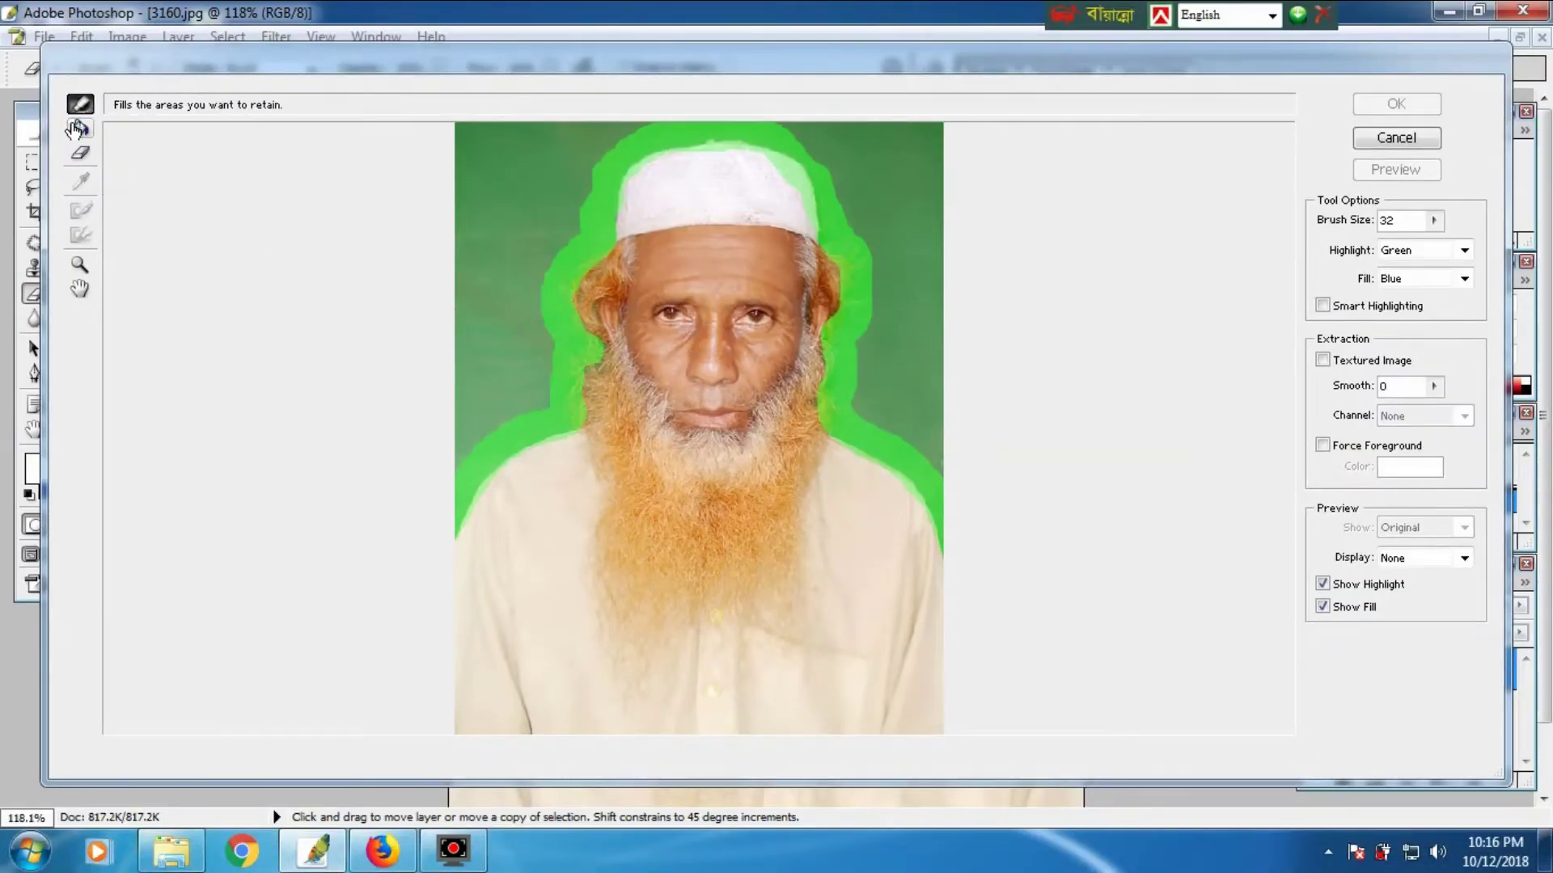
{"action": "left_click", "coordinate": [79, 127]}
{"action": "left_click", "coordinate": [678, 339]}
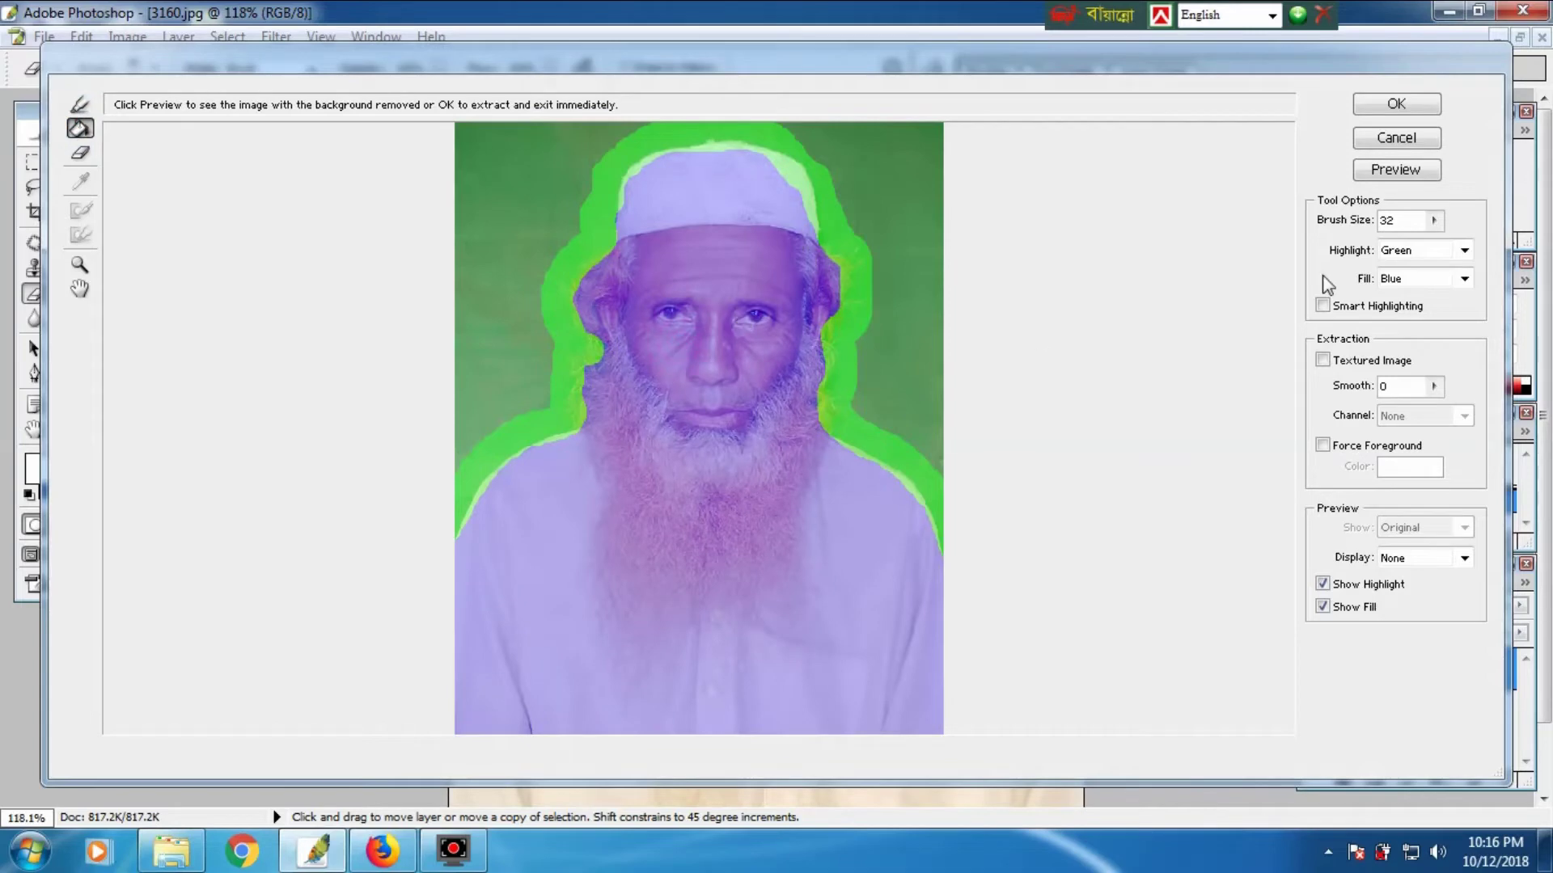
{"action": "left_click", "coordinate": [1397, 105]}
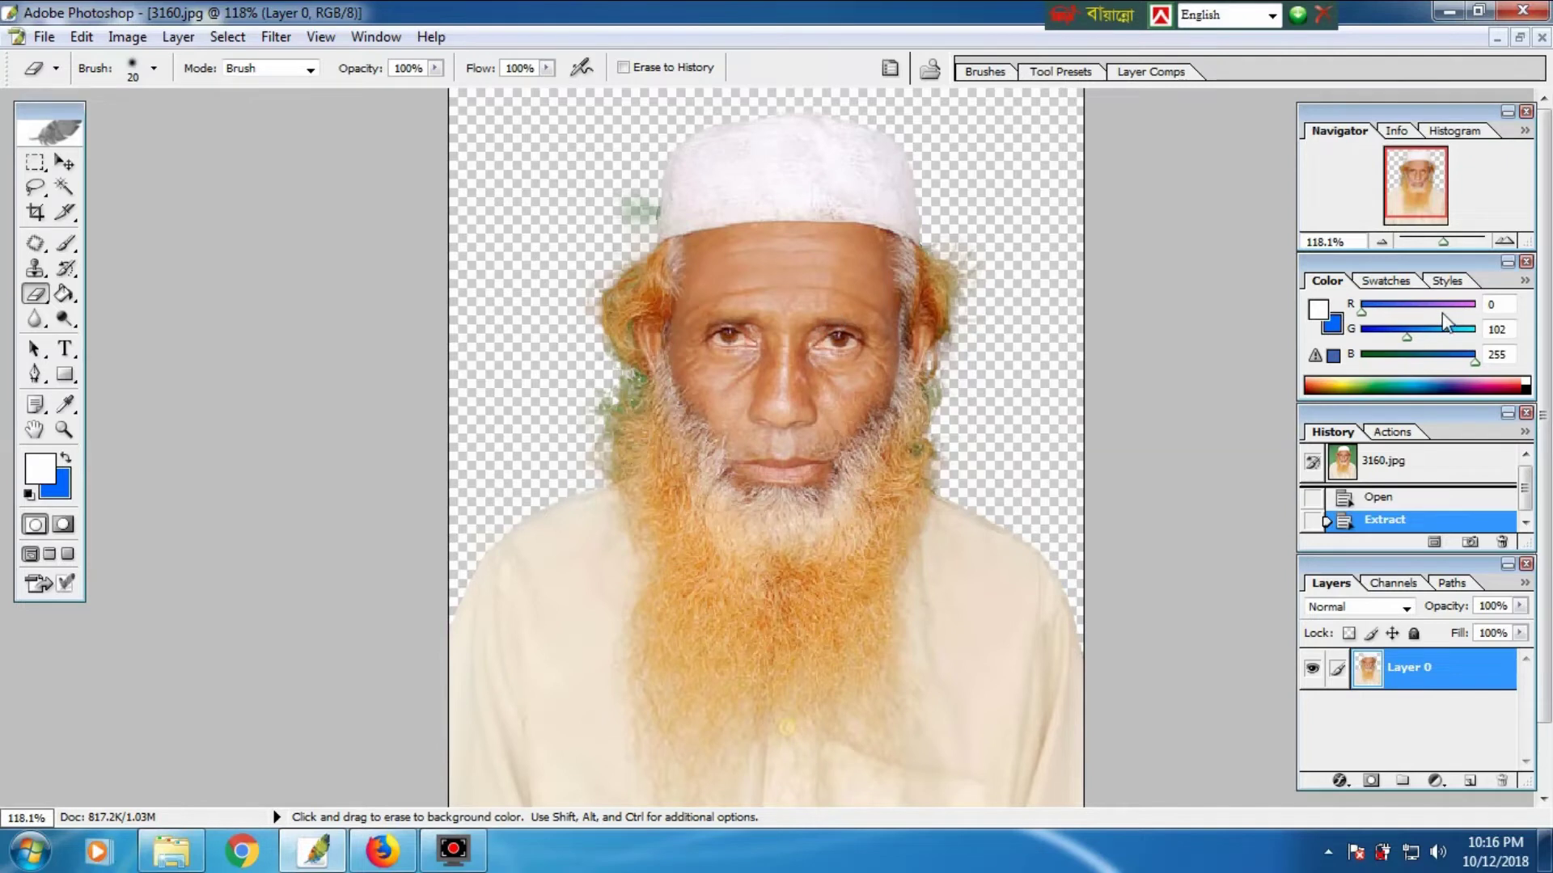
Step: Show the portrait at 50% in a floating window moved left, and start an A4 300 ppi document
{"action": "key", "text": "ctrl+minus"}
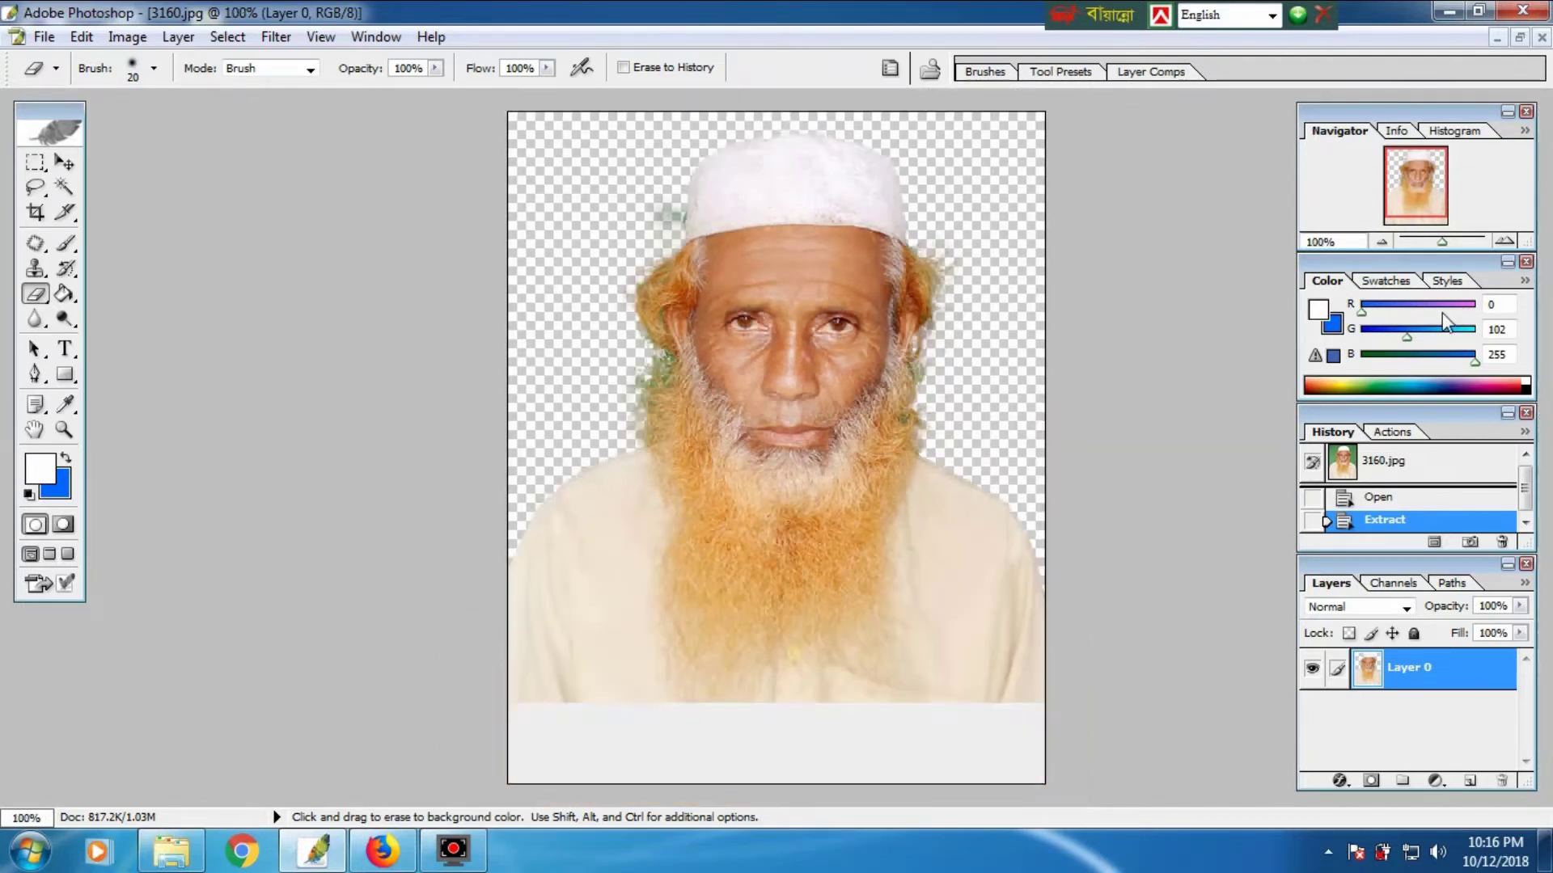
{"action": "key", "text": "ctrl+minus"}
{"action": "key", "text": "ctrl+minus"}
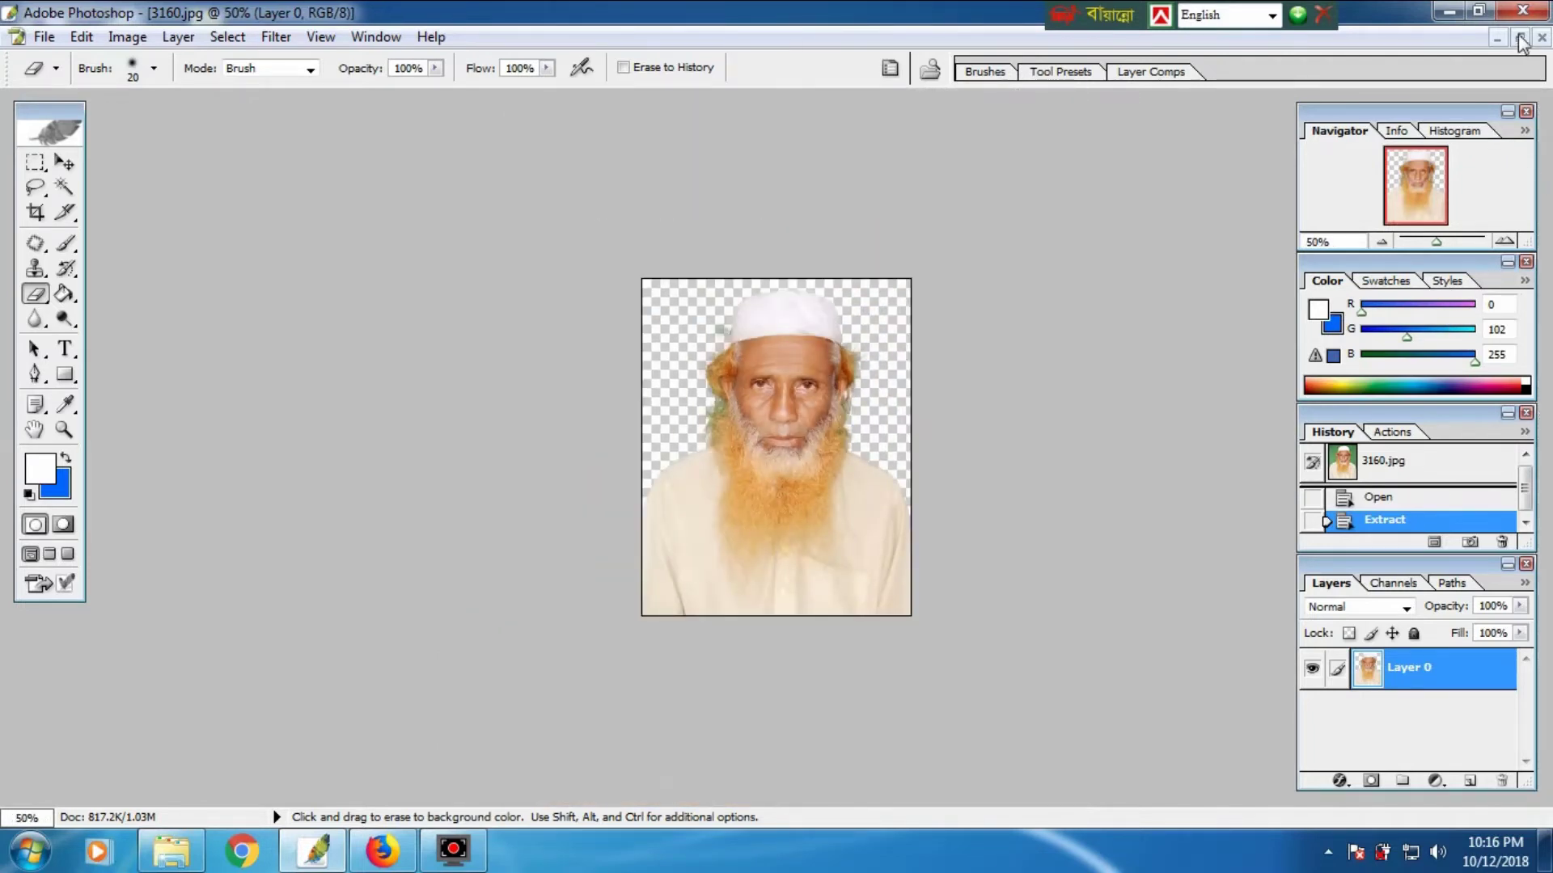
{"action": "left_click", "coordinate": [1520, 38]}
{"action": "left_click_drag", "start_coordinate": [697, 150], "coordinate": [547, 153]}
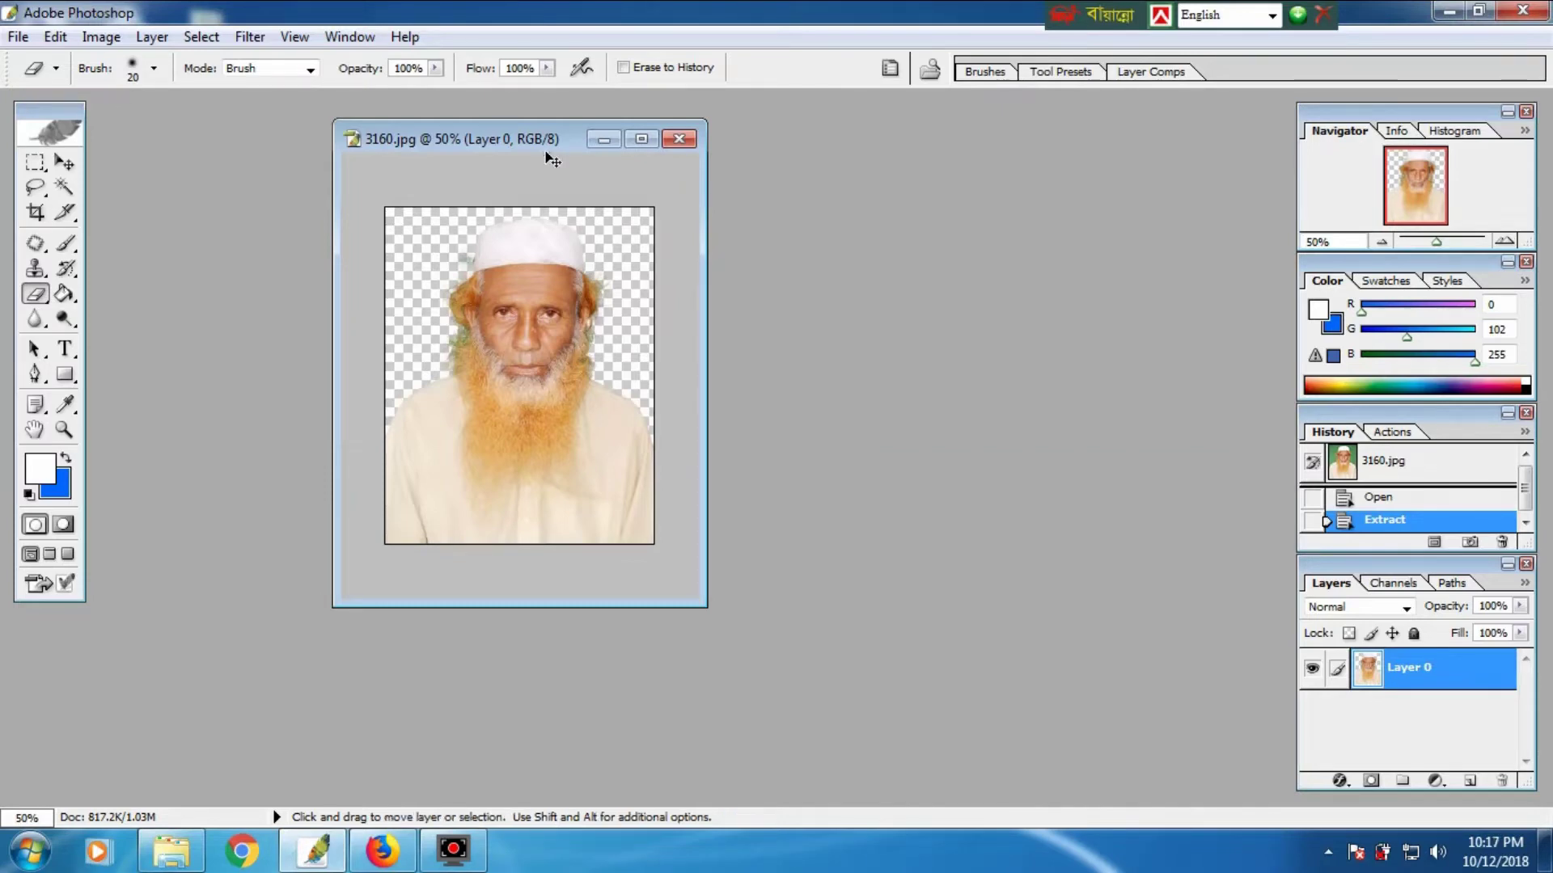
{"action": "key", "text": "ctrl+n"}
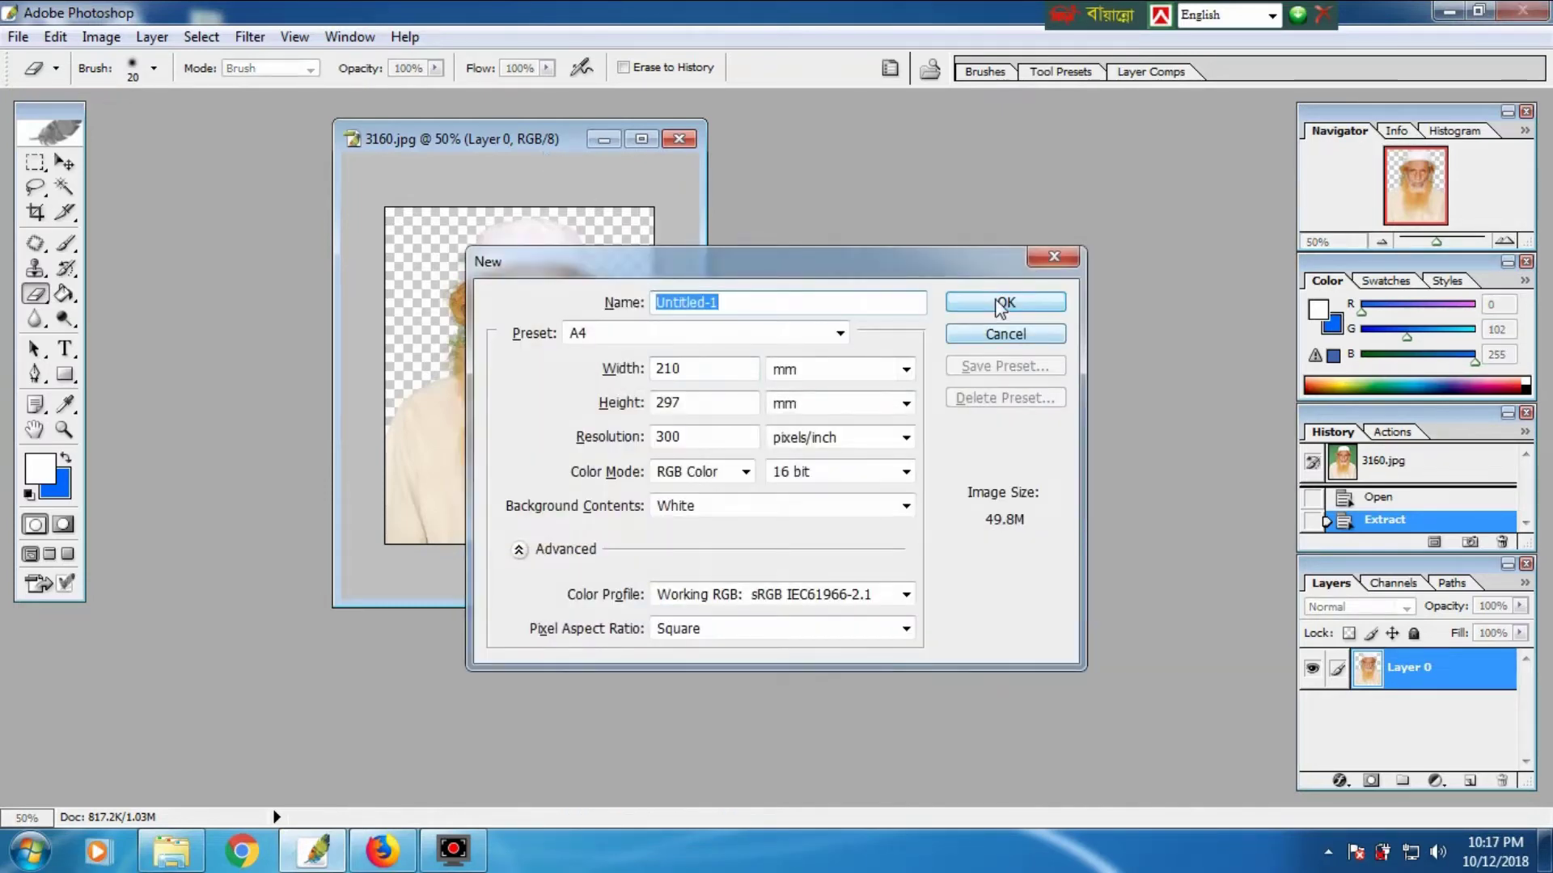
Step: Create the A4 300 ppi document and crop it to 40×50 mm passport size
{"action": "left_click", "coordinate": [1006, 302]}
{"action": "key", "text": "c"}
{"action": "left_click_drag", "start_coordinate": [310, 266], "coordinate": [414, 352]}
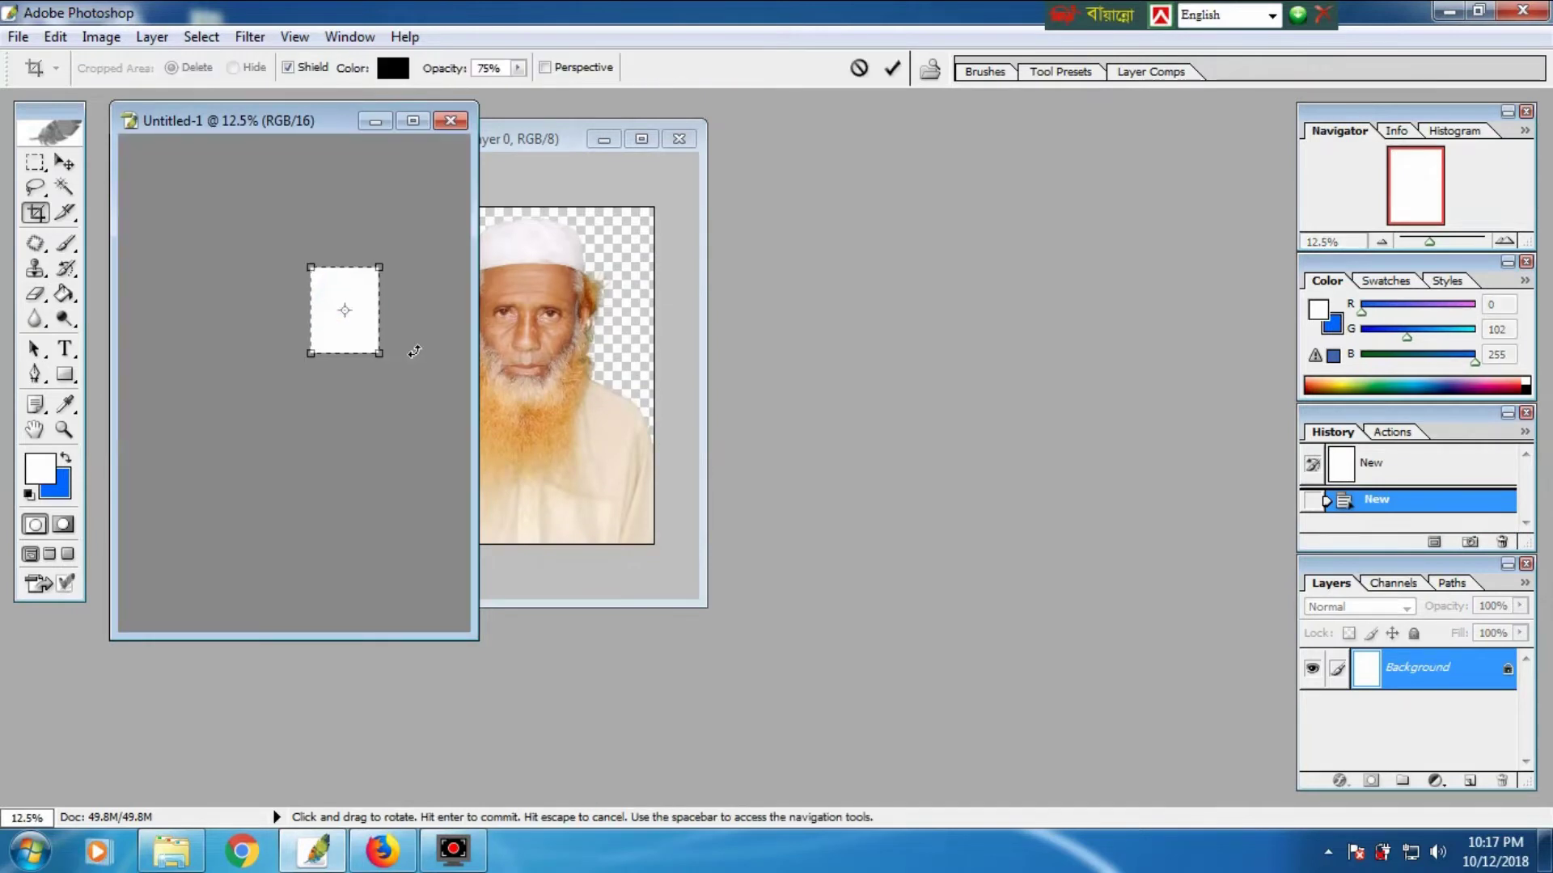
{"action": "key", "text": "Return"}
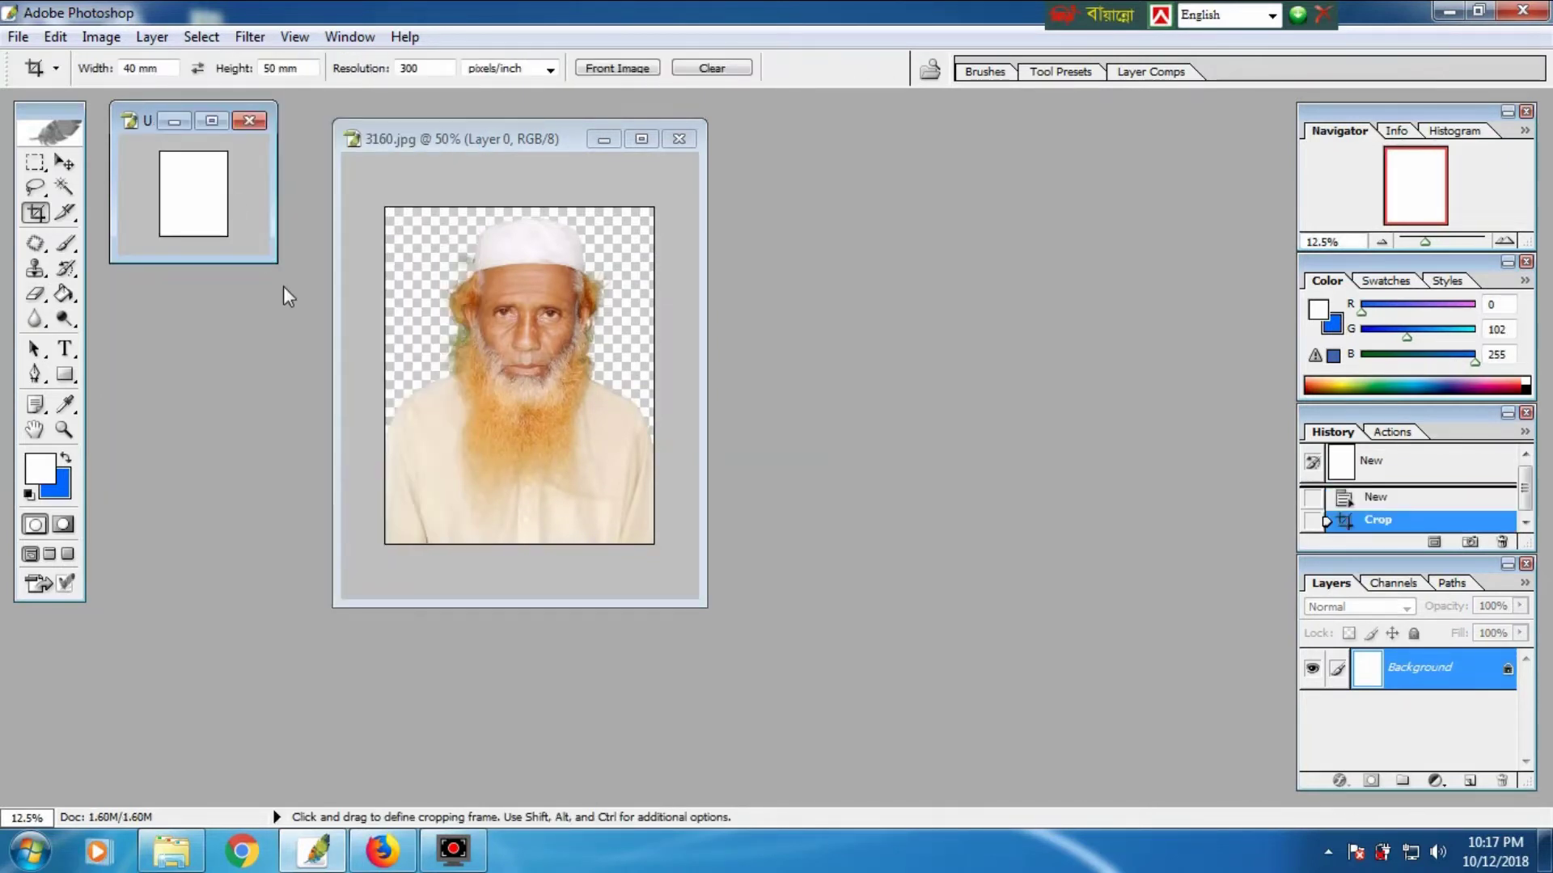
Step: Place the passport page beside the portrait and fill it solid blue
{"action": "left_click_drag", "start_coordinate": [276, 262], "coordinate": [481, 586]}
{"action": "key", "text": "ctrl+plus"}
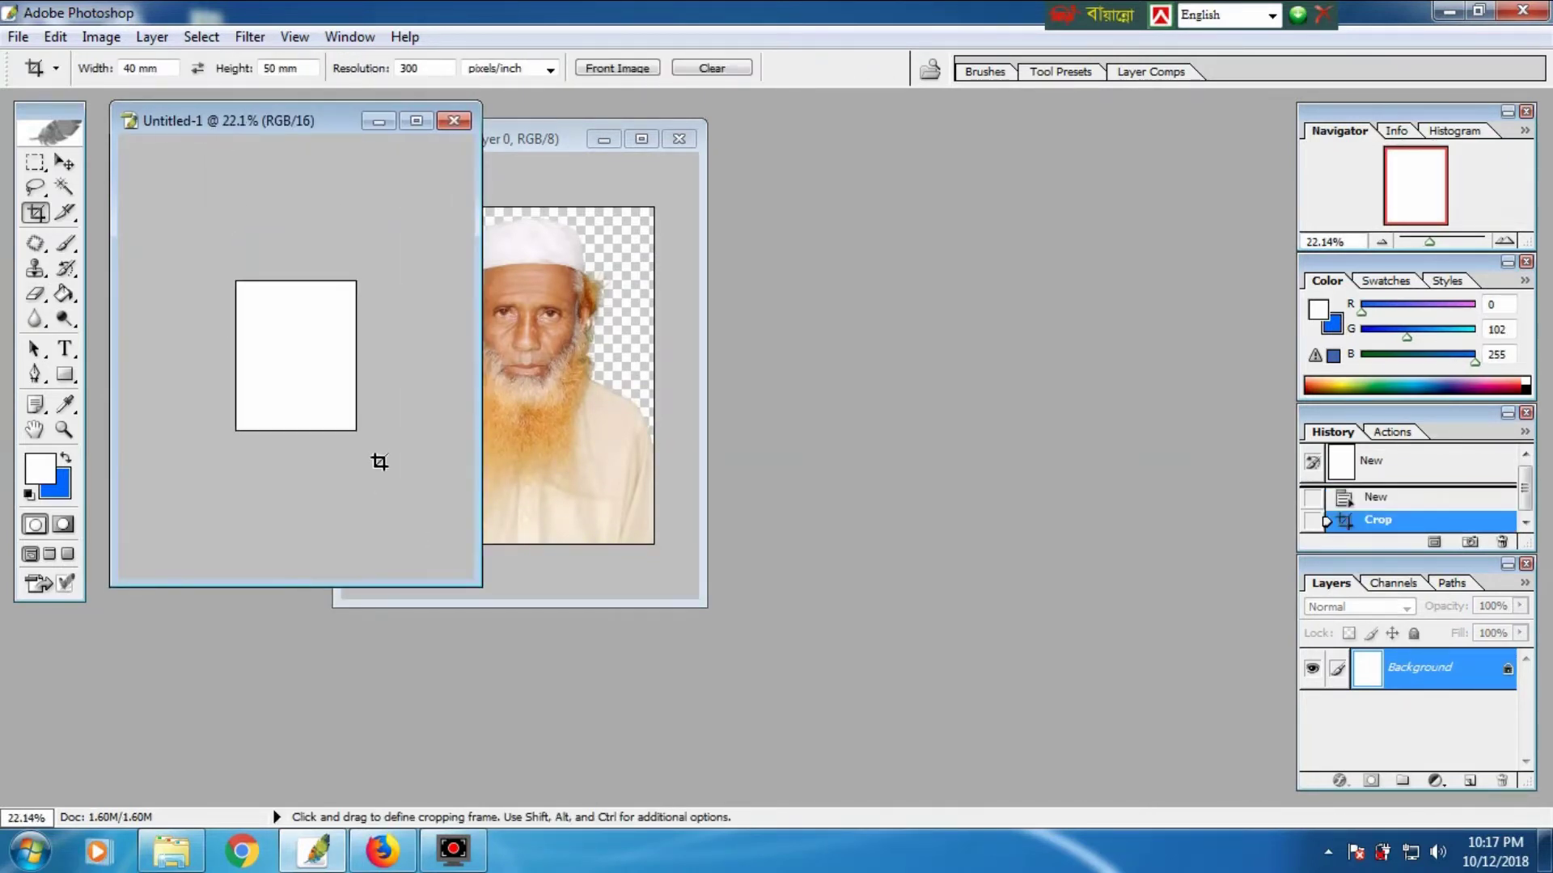
{"action": "key", "text": "ctrl+plus"}
{"action": "left_click_drag", "start_coordinate": [259, 122], "coordinate": [966, 217]}
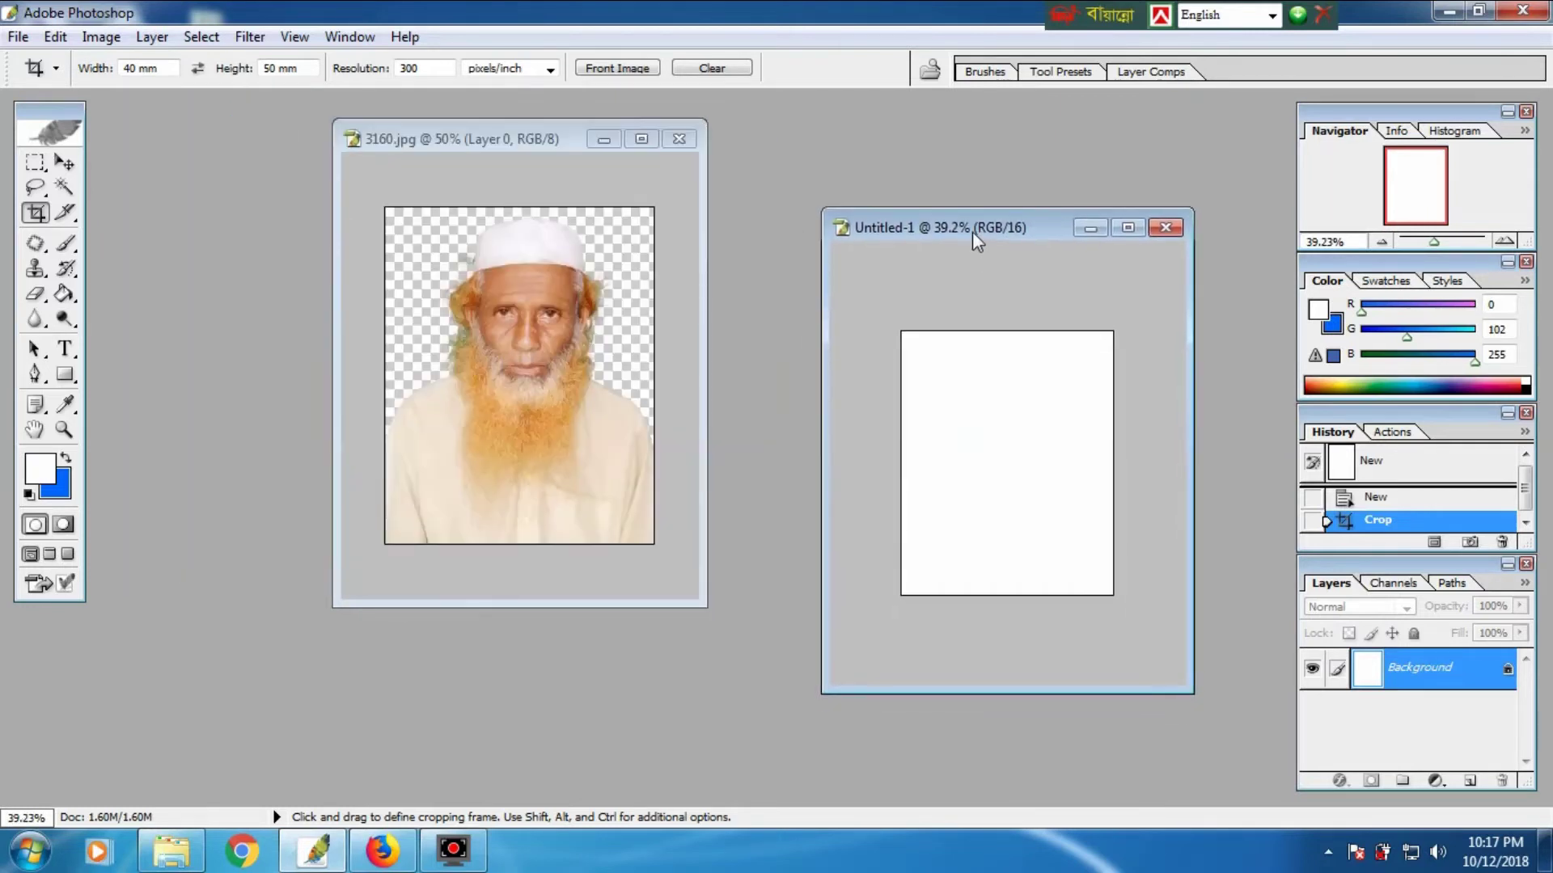
{"action": "key", "text": "ctrl+0"}
{"action": "key", "text": "x"}
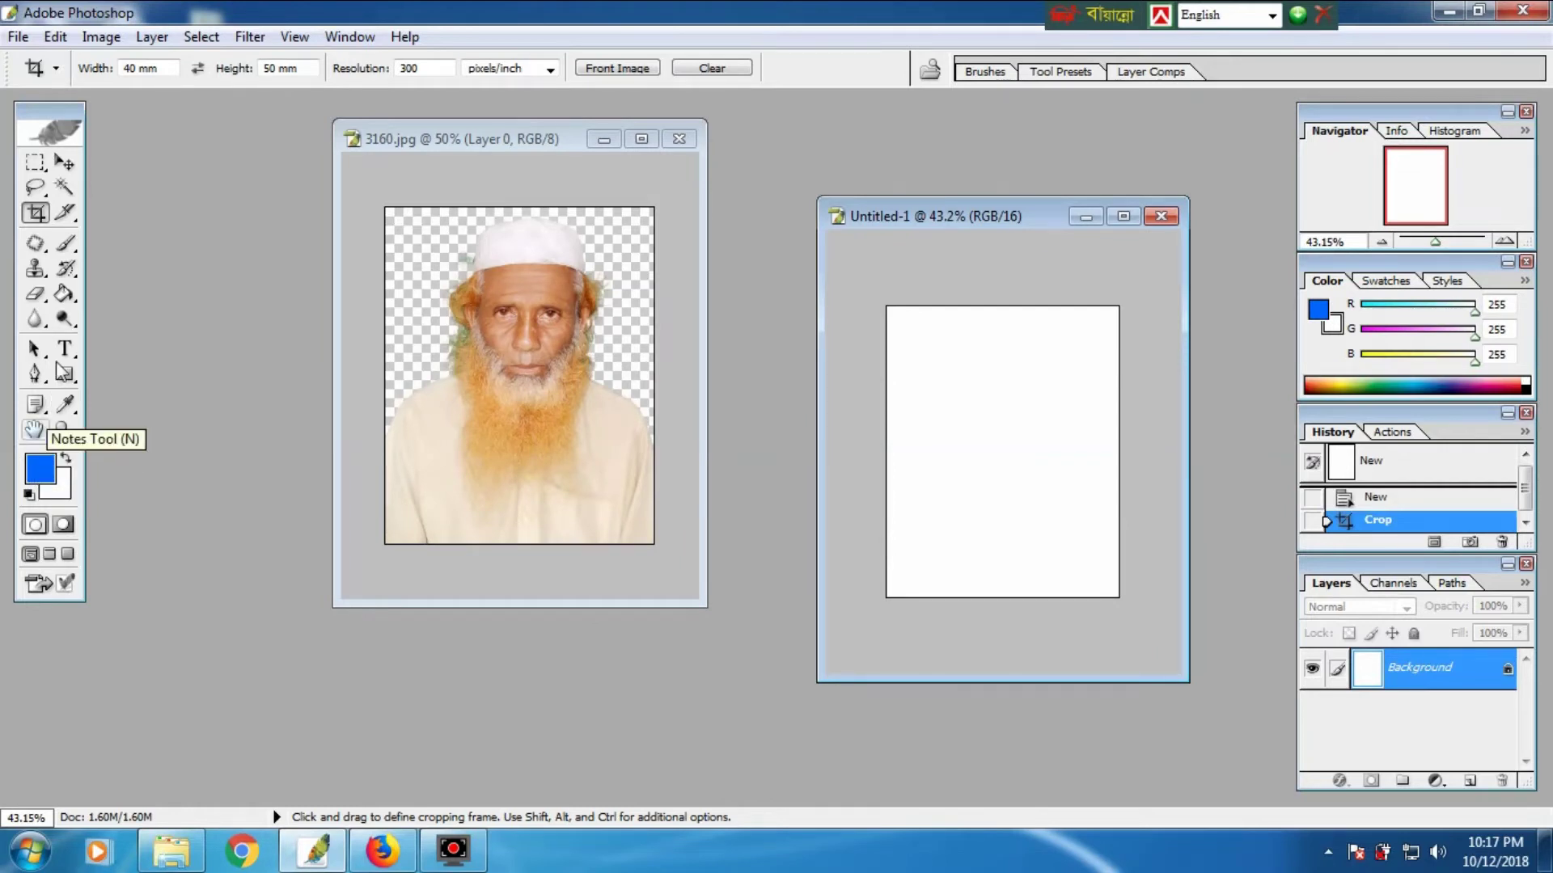
{"action": "left_click", "coordinate": [64, 293]}
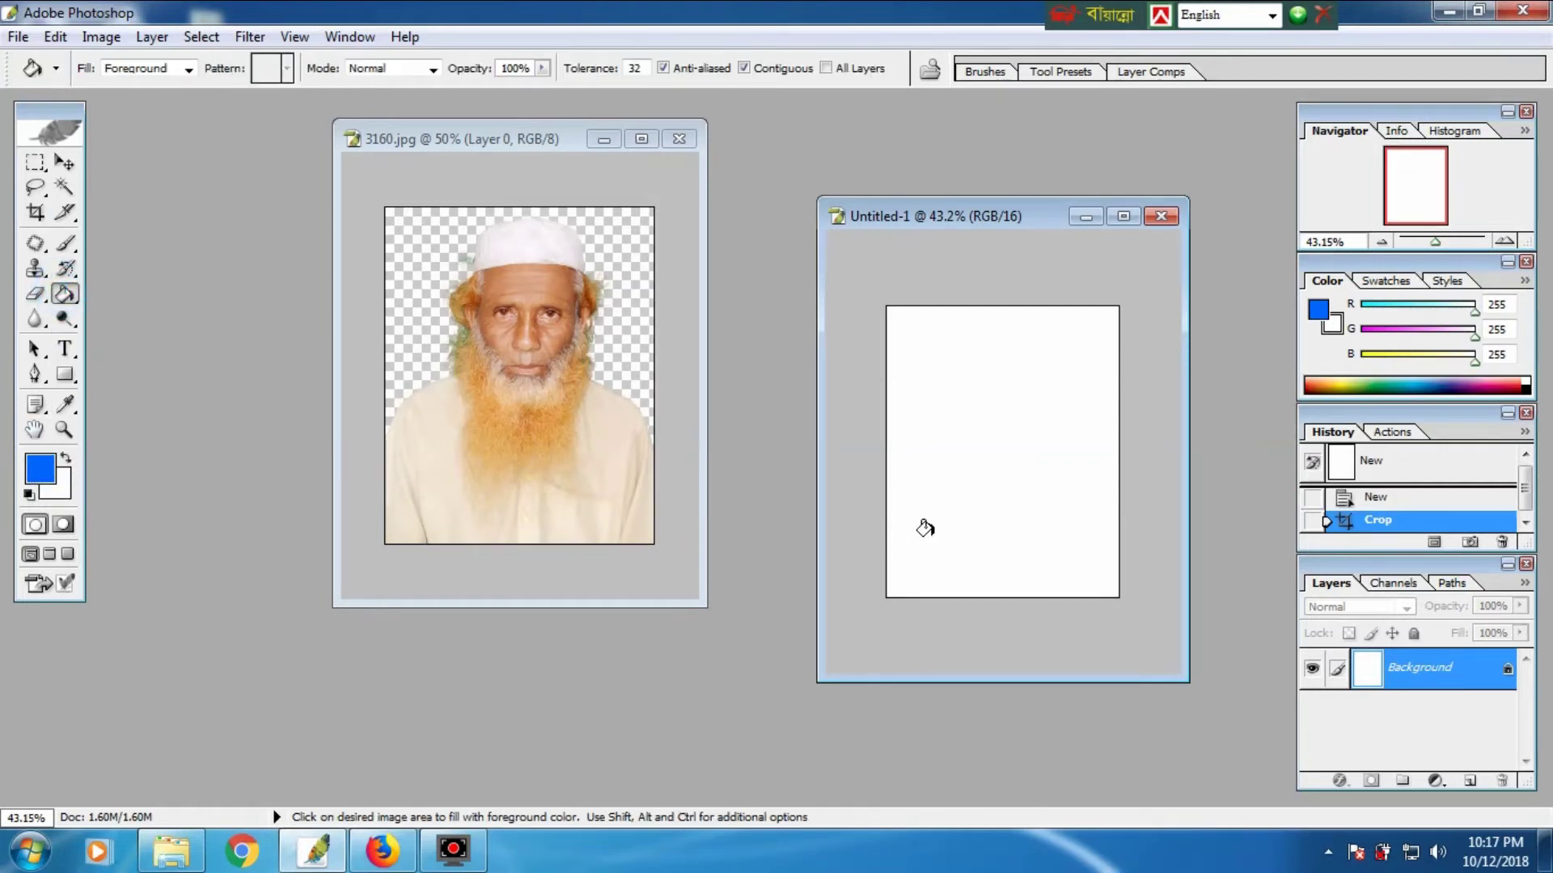
{"action": "left_click", "coordinate": [997, 451]}
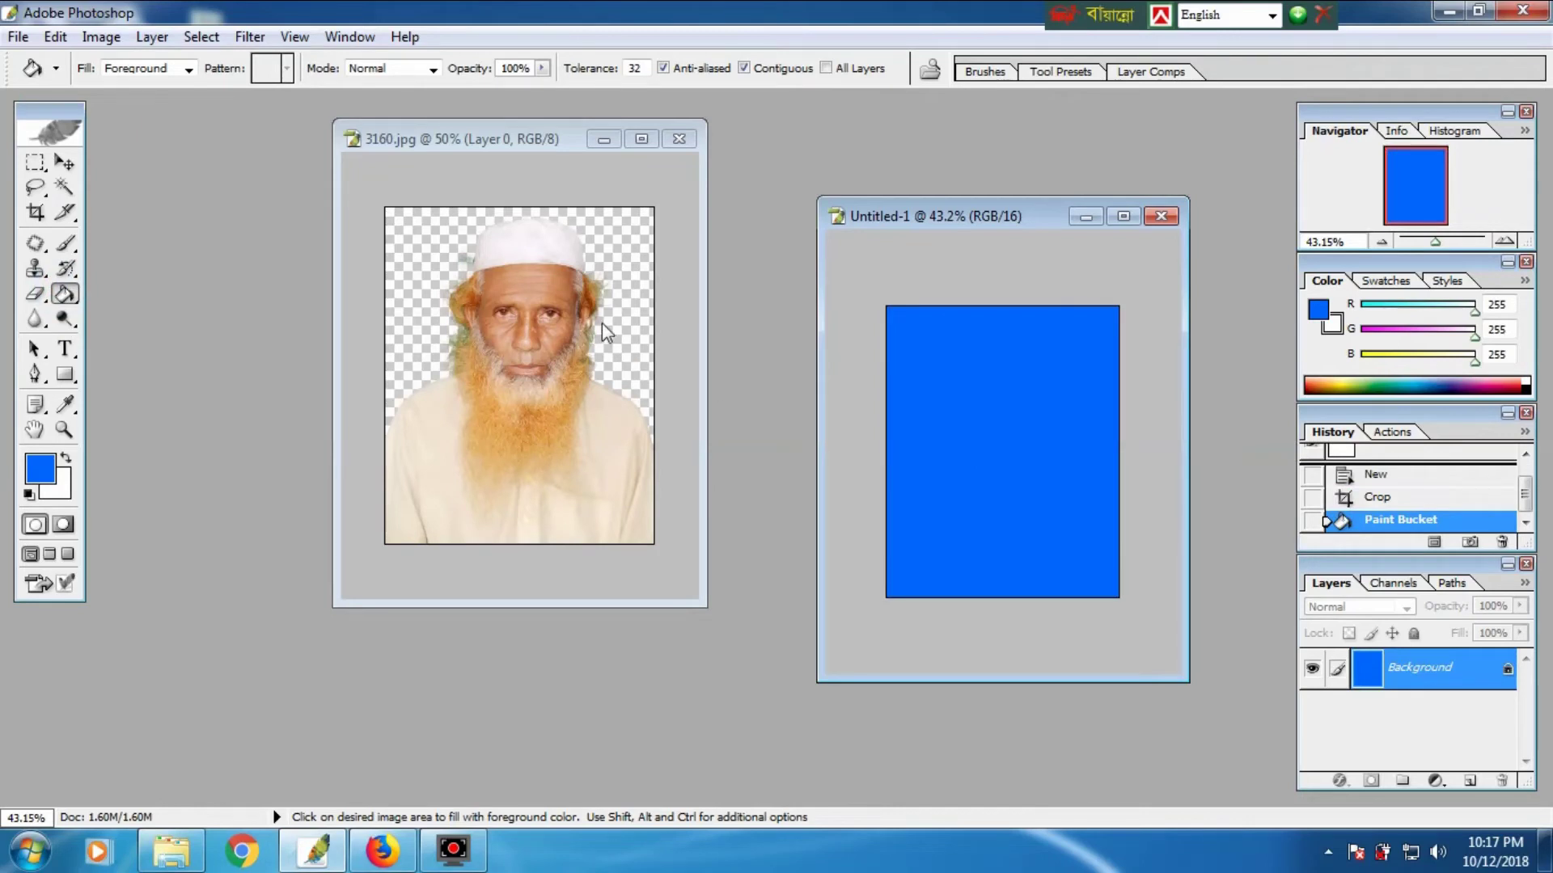
Step: Drag the extracted portrait into Untitled-1 as Layer 1, accept the depth warning, and position it
{"action": "key", "text": "v"}
{"action": "left_click", "coordinate": [566, 330]}
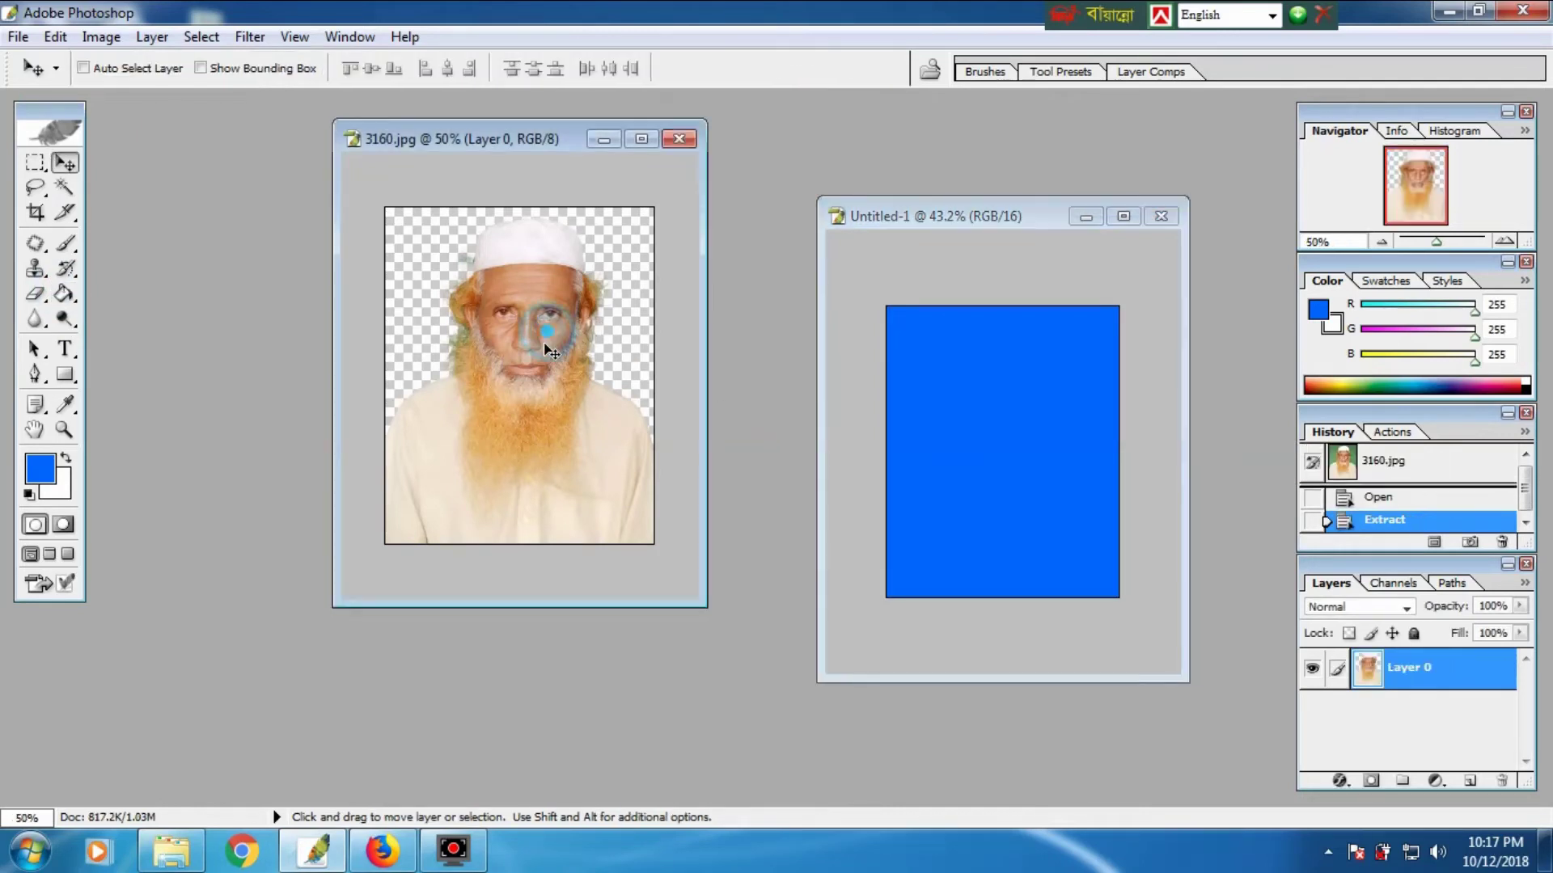
{"action": "left_click_drag", "start_coordinate": [527, 330], "coordinate": [1002, 465]}
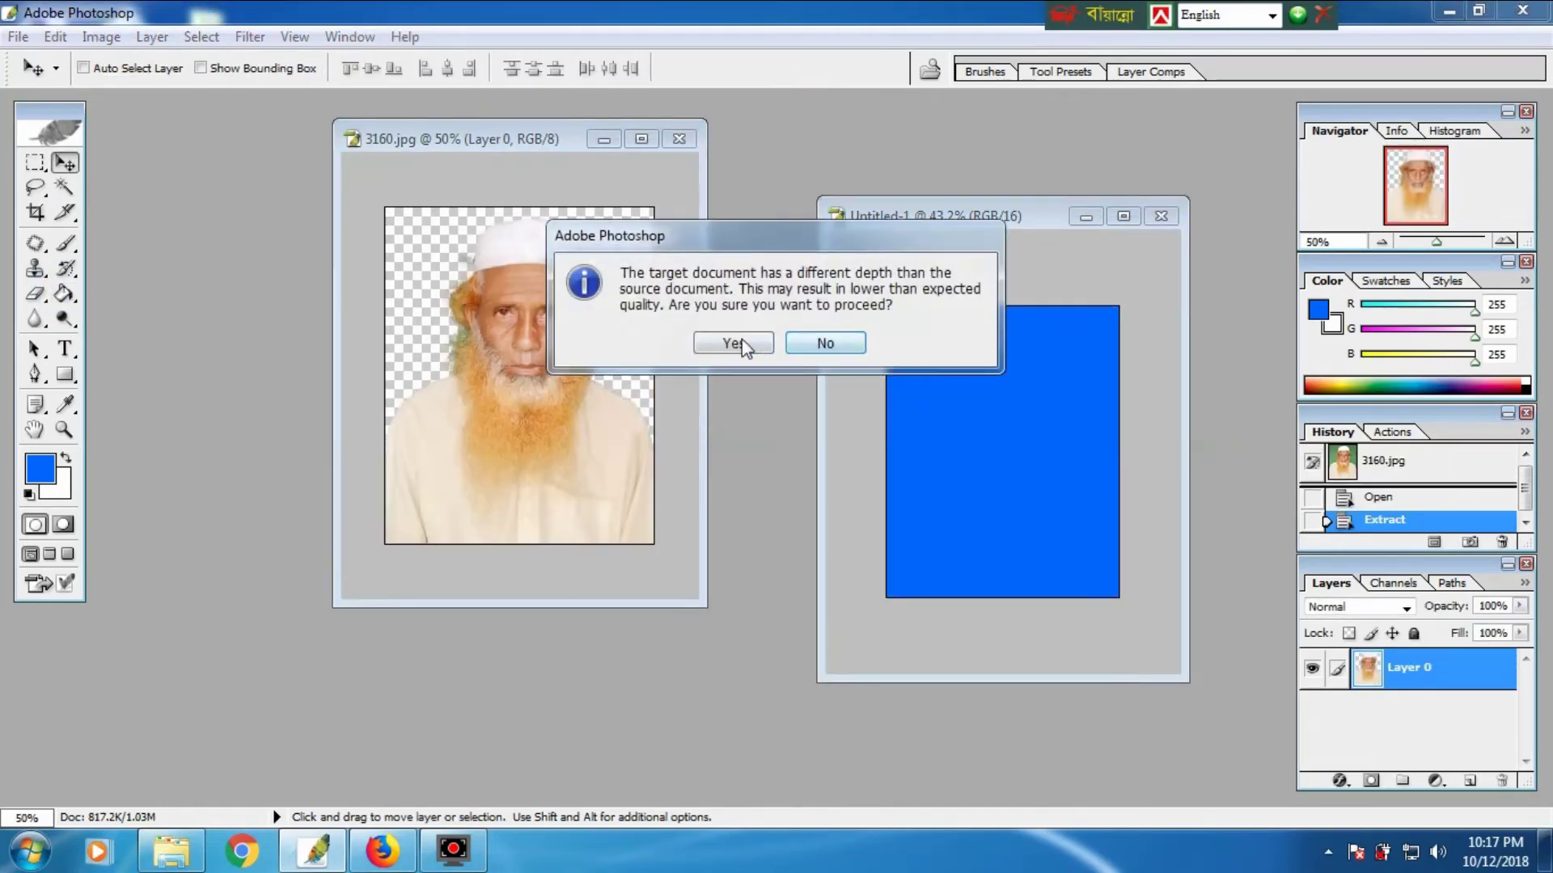
{"action": "left_click", "coordinate": [737, 340]}
{"action": "left_click_drag", "start_coordinate": [983, 399], "coordinate": [1056, 333]}
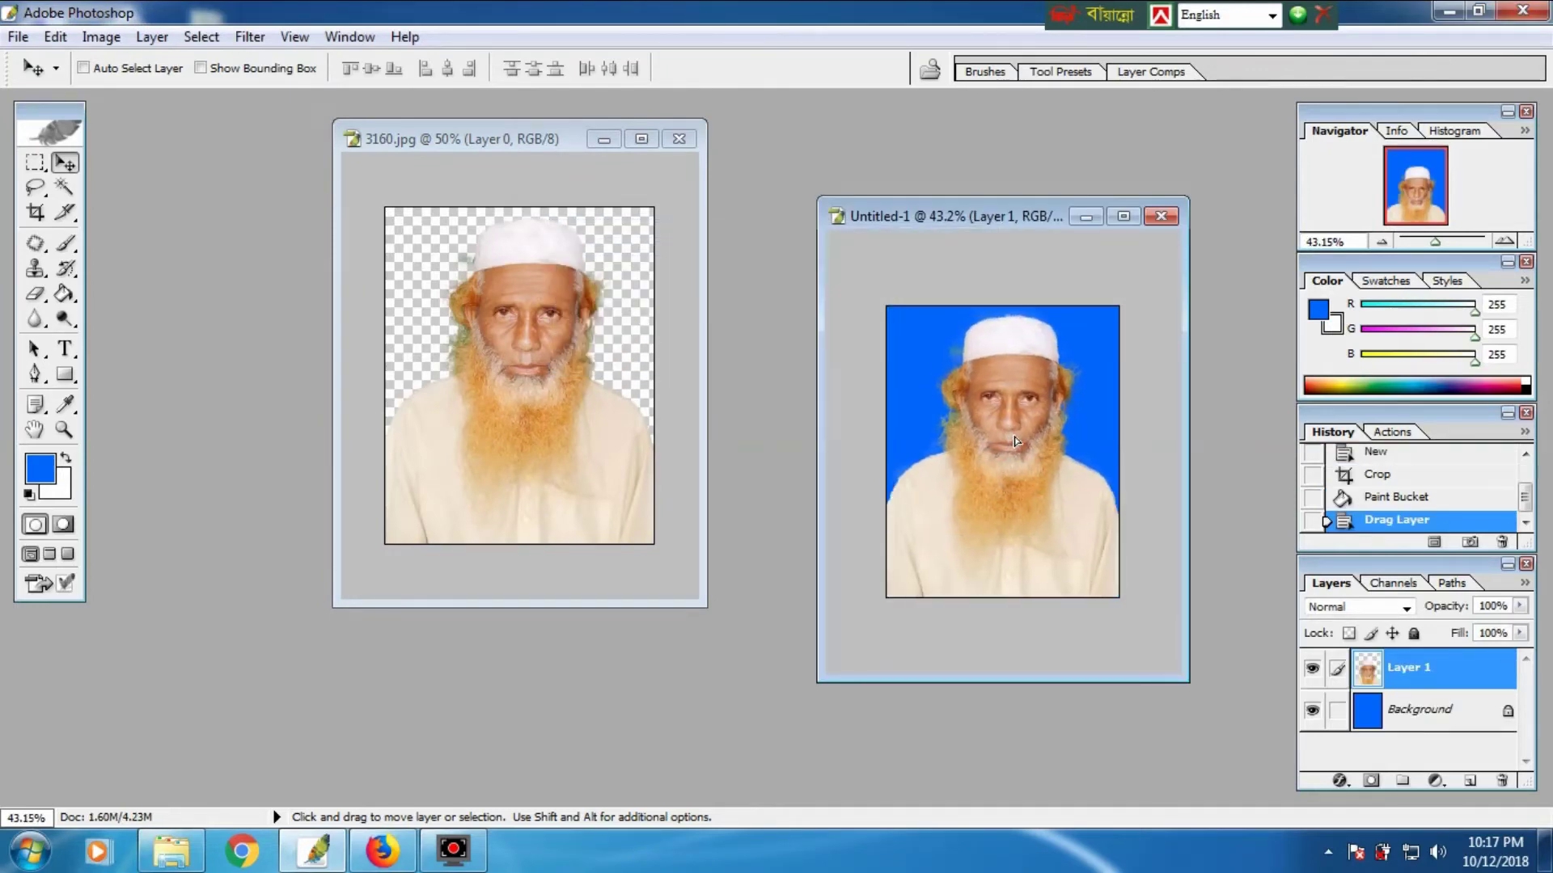
{"action": "left_click", "coordinate": [1124, 216]}
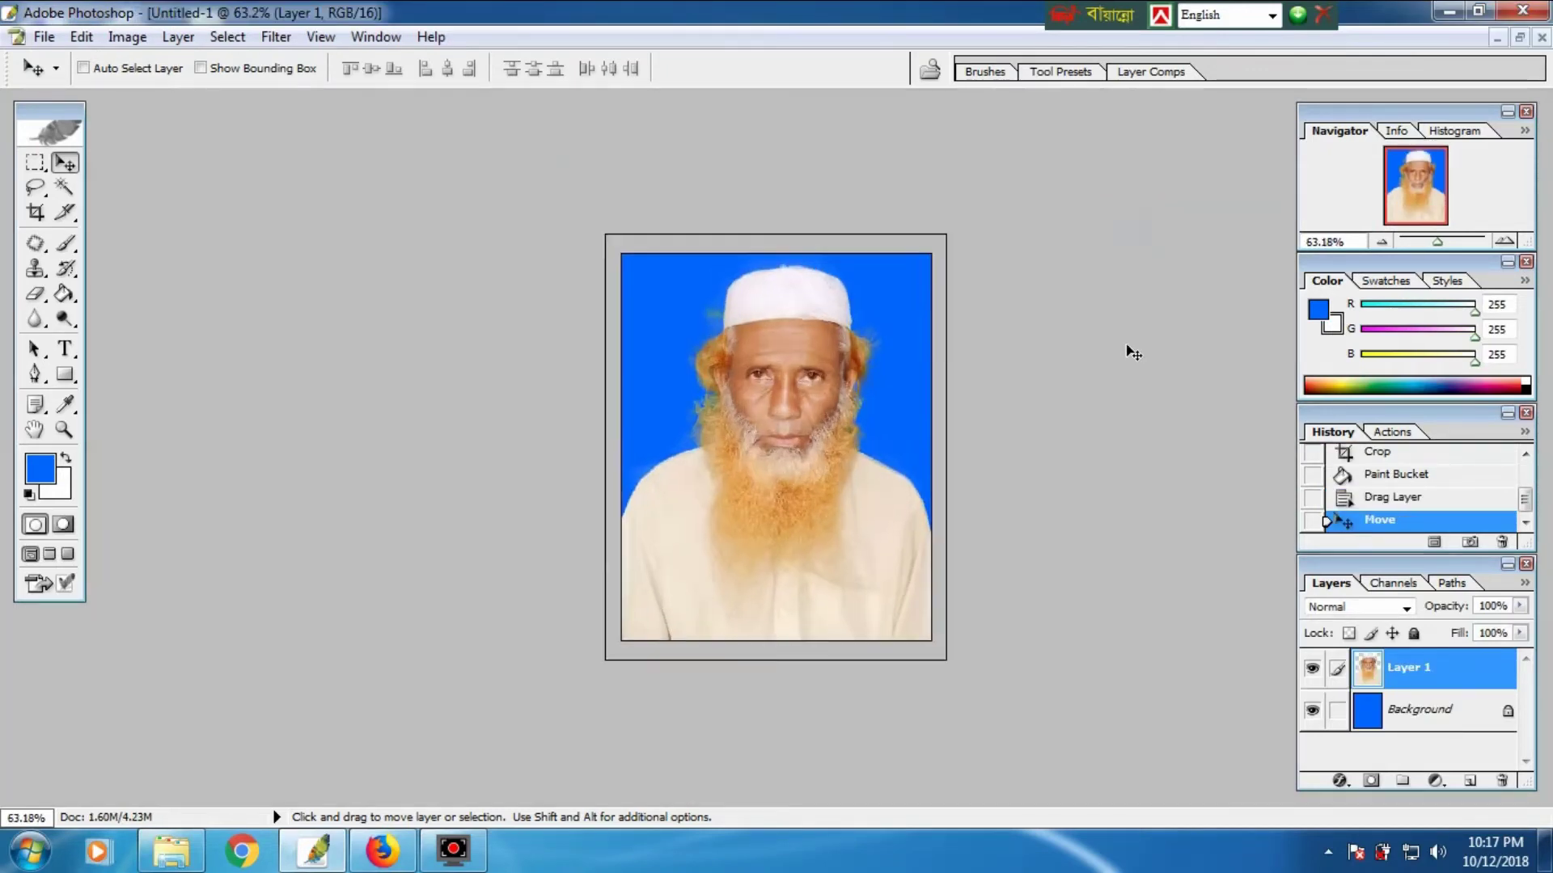
{"action": "key", "text": "ctrl+0"}
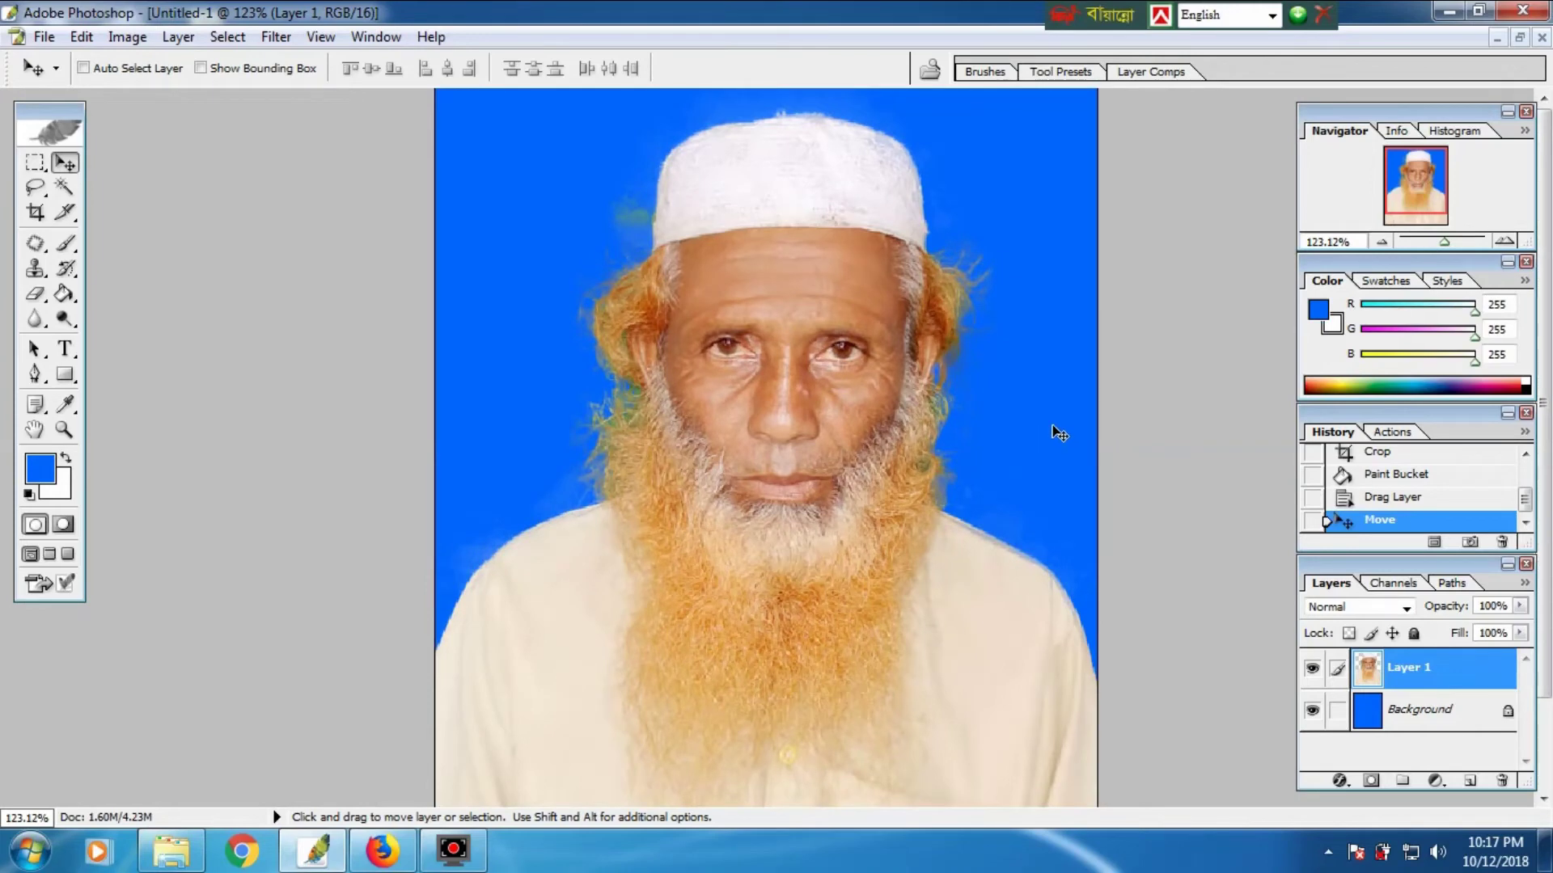
{"action": "scroll", "coordinate": [1046, 434], "scroll_direction": "down", "scroll_amount": 3}
{"action": "scroll", "coordinate": [1041, 435], "scroll_direction": "down", "scroll_amount": 1}
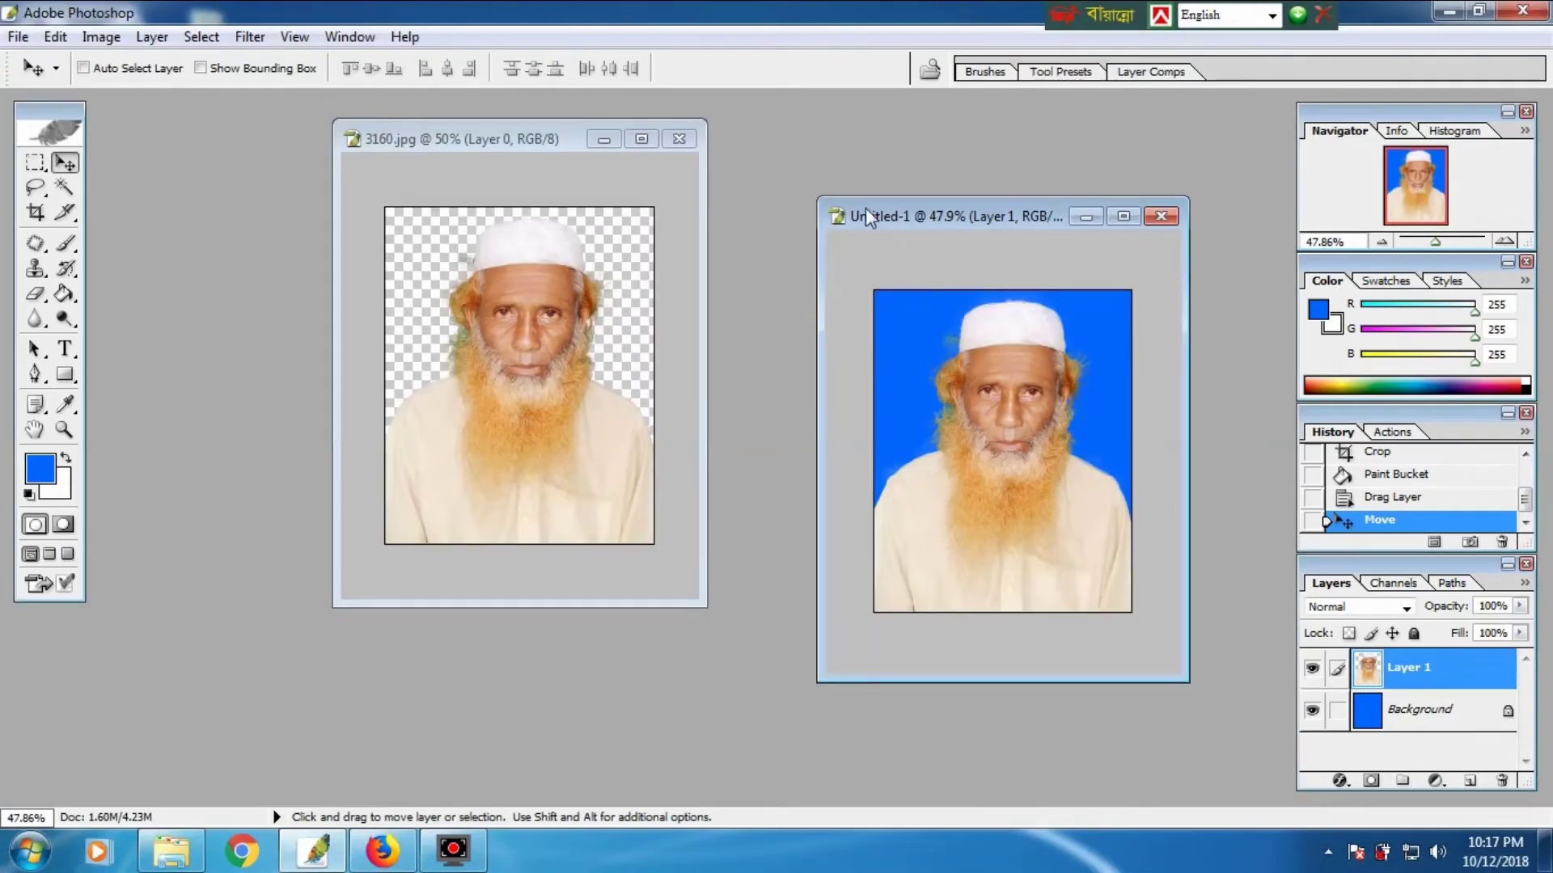
Step: Open the orange-yellow texture image and copy it into Untitled-1, accepting the depth warning
{"action": "double_click", "coordinate": [788, 161]}
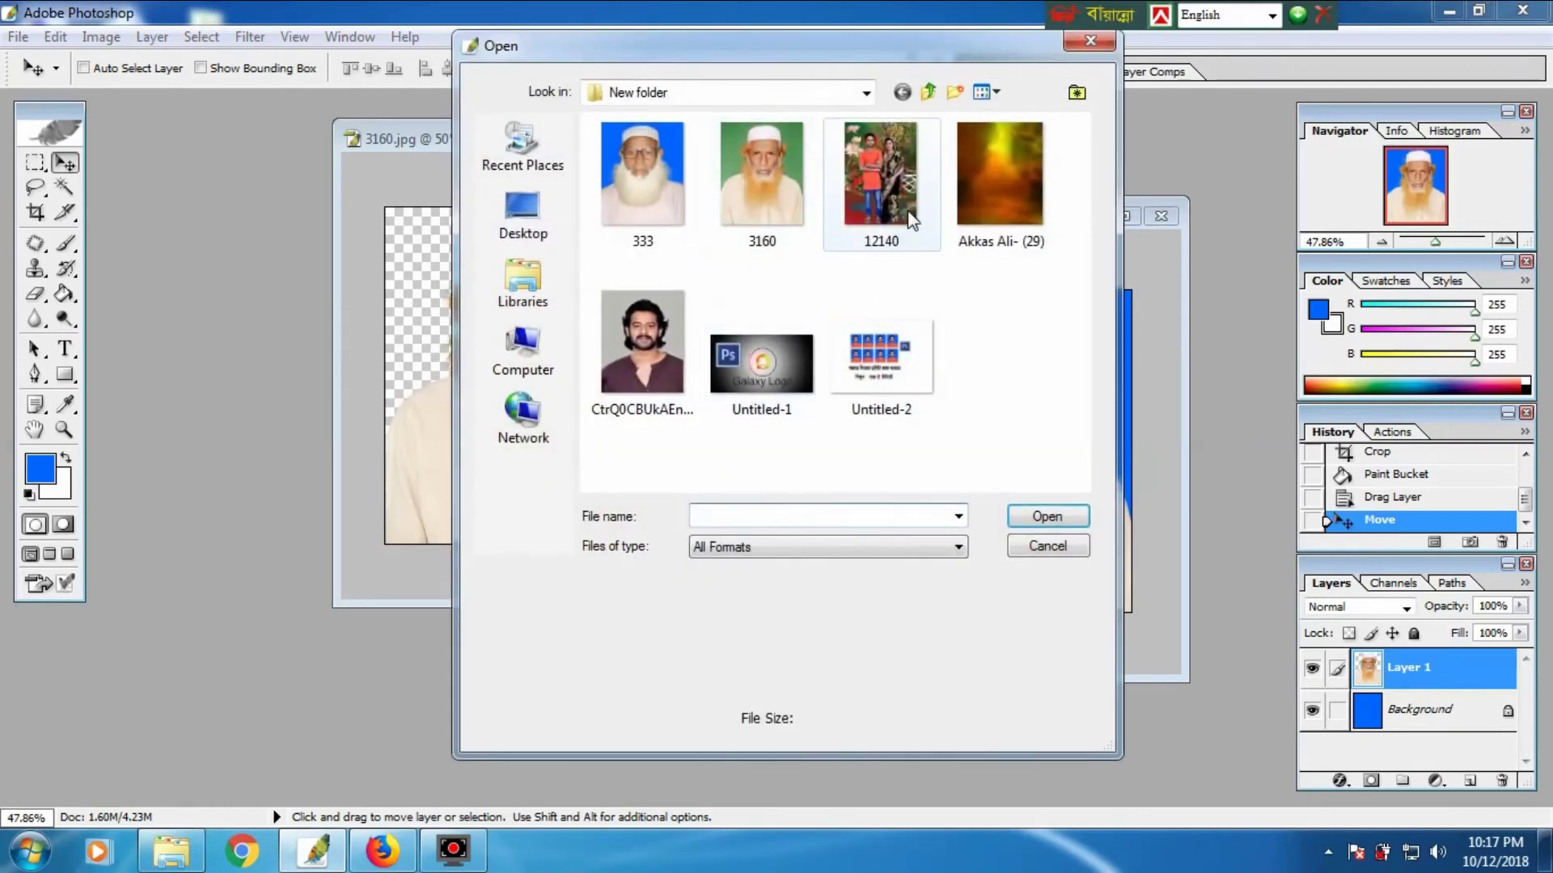
{"action": "left_click", "coordinate": [1001, 196]}
{"action": "left_click", "coordinate": [1045, 516]}
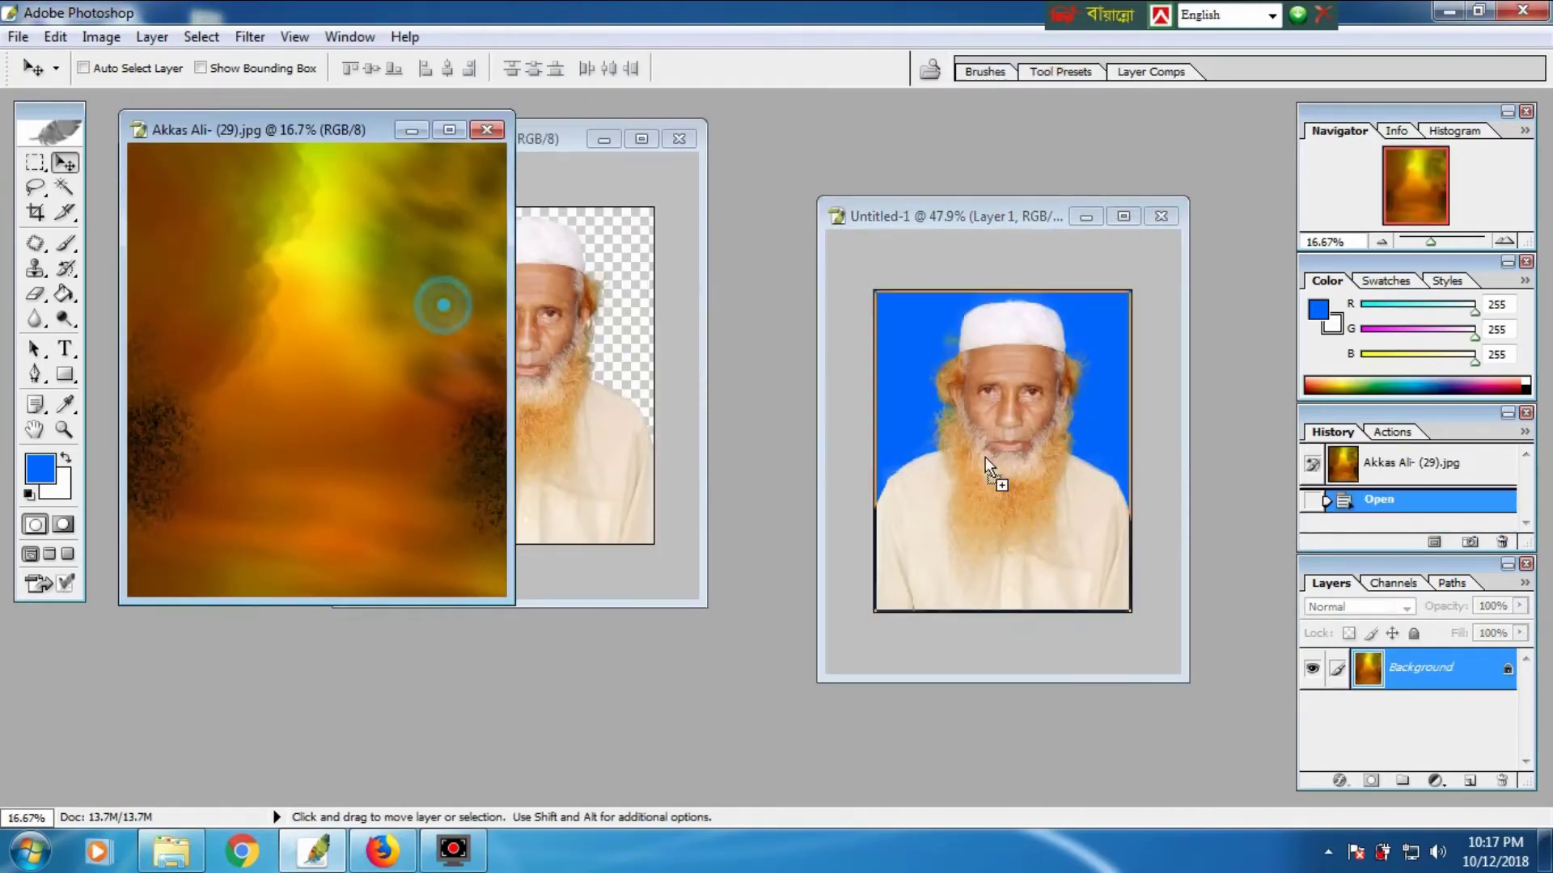
{"action": "mouse_move", "coordinate": [485, 307]}
{"action": "left_mouse_down"}
{"action": "mouse_move", "coordinate": [969, 467]}
{"action": "mouse_move", "coordinate": [1001, 459]}
{"action": "left_mouse_up"}
{"action": "left_click", "coordinate": [734, 341]}
Step: Stack the portrait layer above the texture layer and make it the active layer
{"action": "mouse_move", "coordinate": [1436, 711]}
{"action": "left_mouse_down"}
{"action": "mouse_move", "coordinate": [1433, 668]}
{"action": "mouse_move", "coordinate": [1438, 697]}
{"action": "left_mouse_up"}
{"action": "scroll", "coordinate": [1132, 480], "scroll_direction": "up", "scroll_amount": 2}
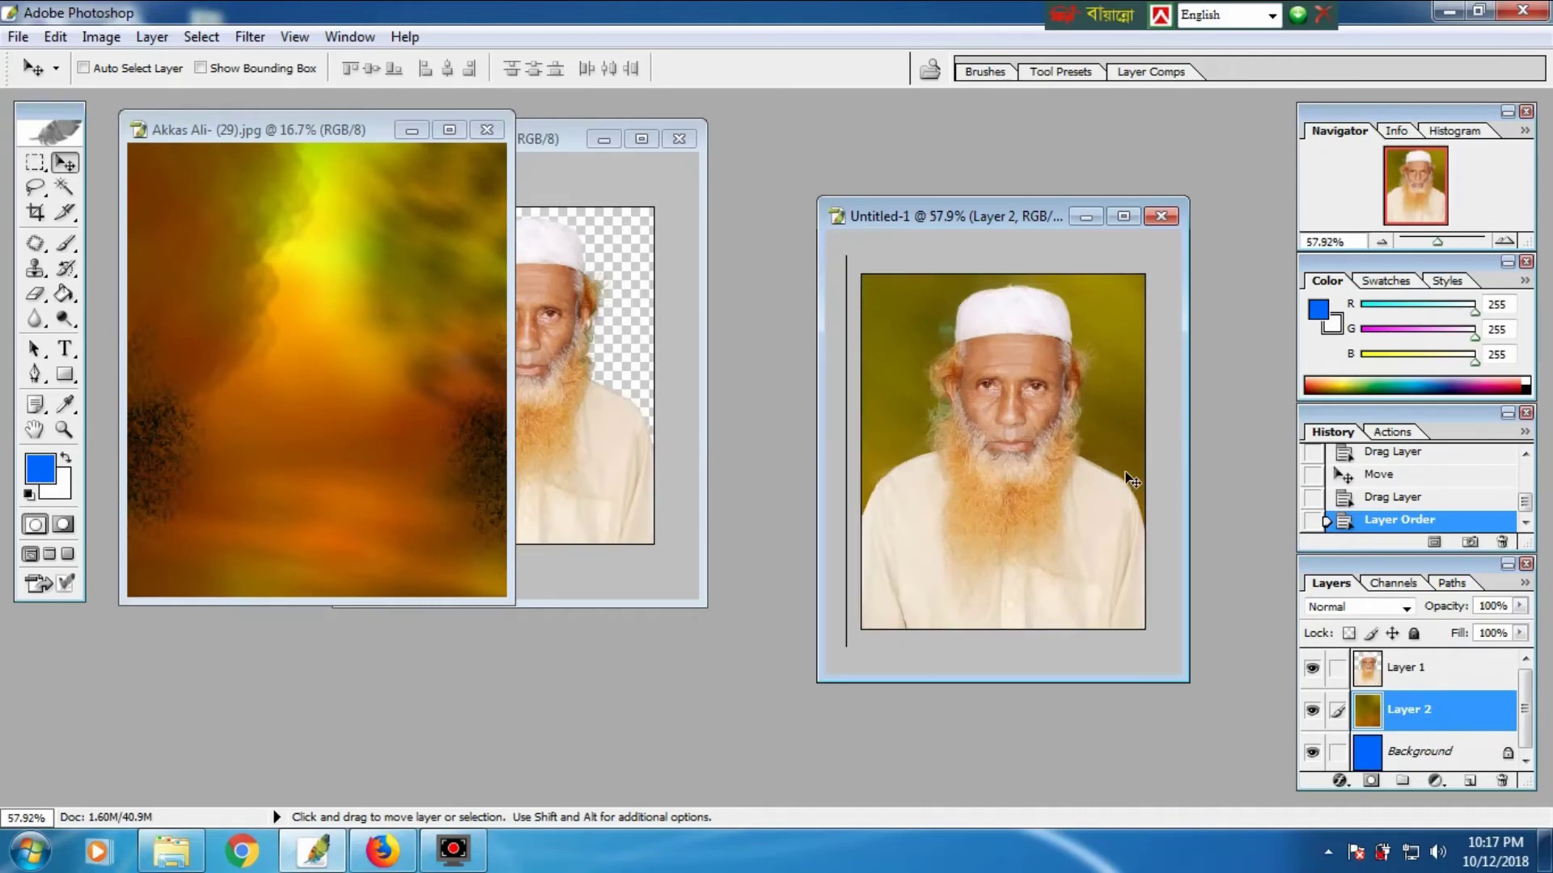
{"action": "left_click", "coordinate": [1123, 216]}
{"action": "scroll", "coordinate": [1086, 399], "scroll_direction": "up", "scroll_amount": 1}
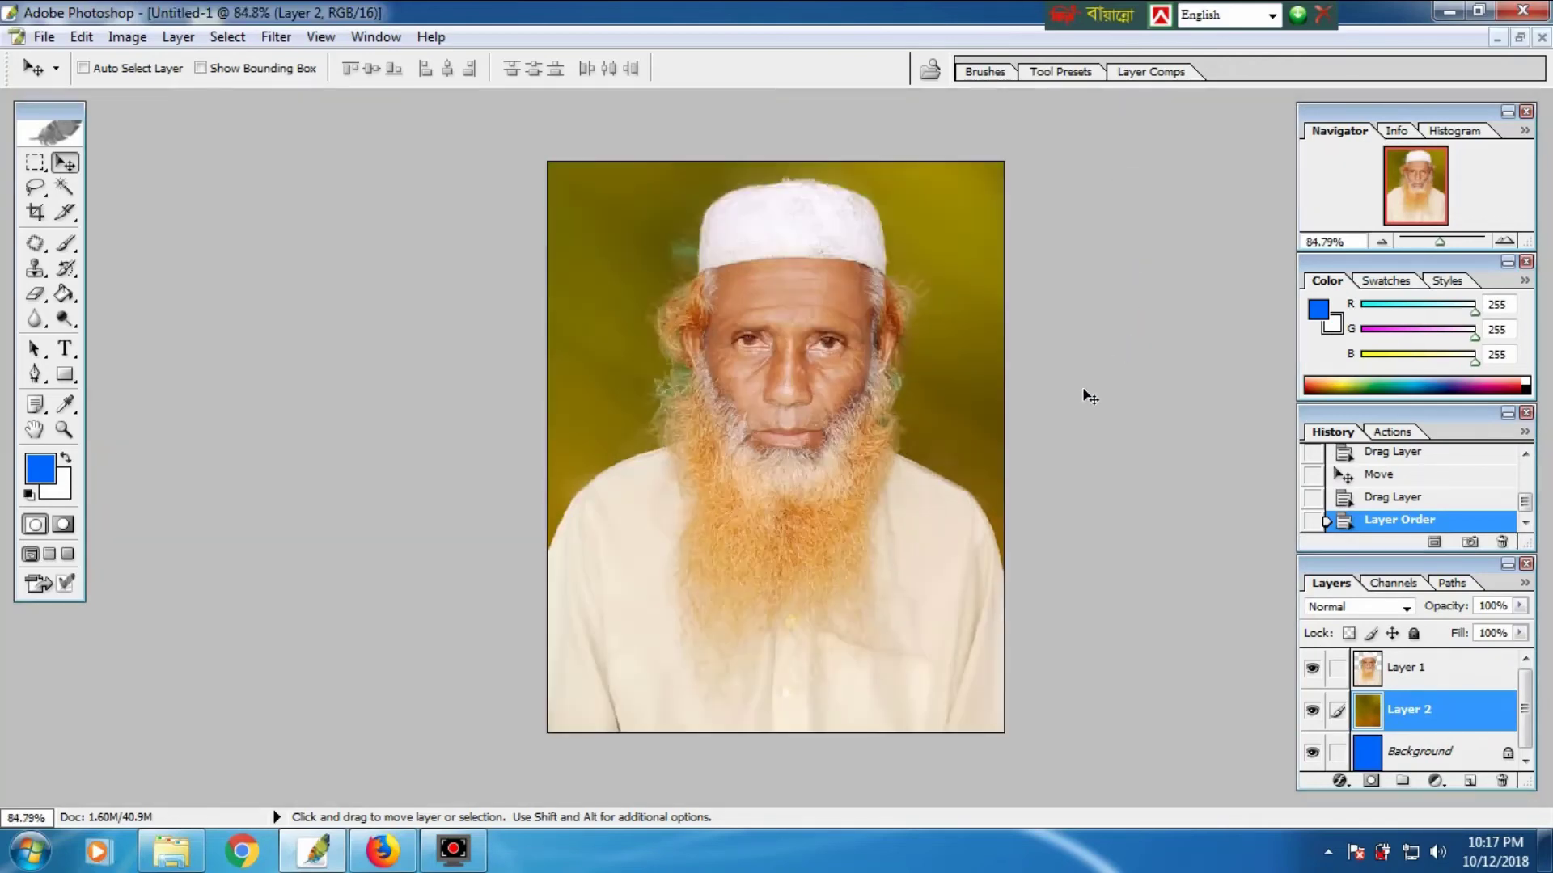
{"action": "scroll", "coordinate": [1075, 393], "scroll_direction": "up", "scroll_amount": 1}
{"action": "scroll", "coordinate": [1039, 396], "scroll_direction": "up", "scroll_amount": 1}
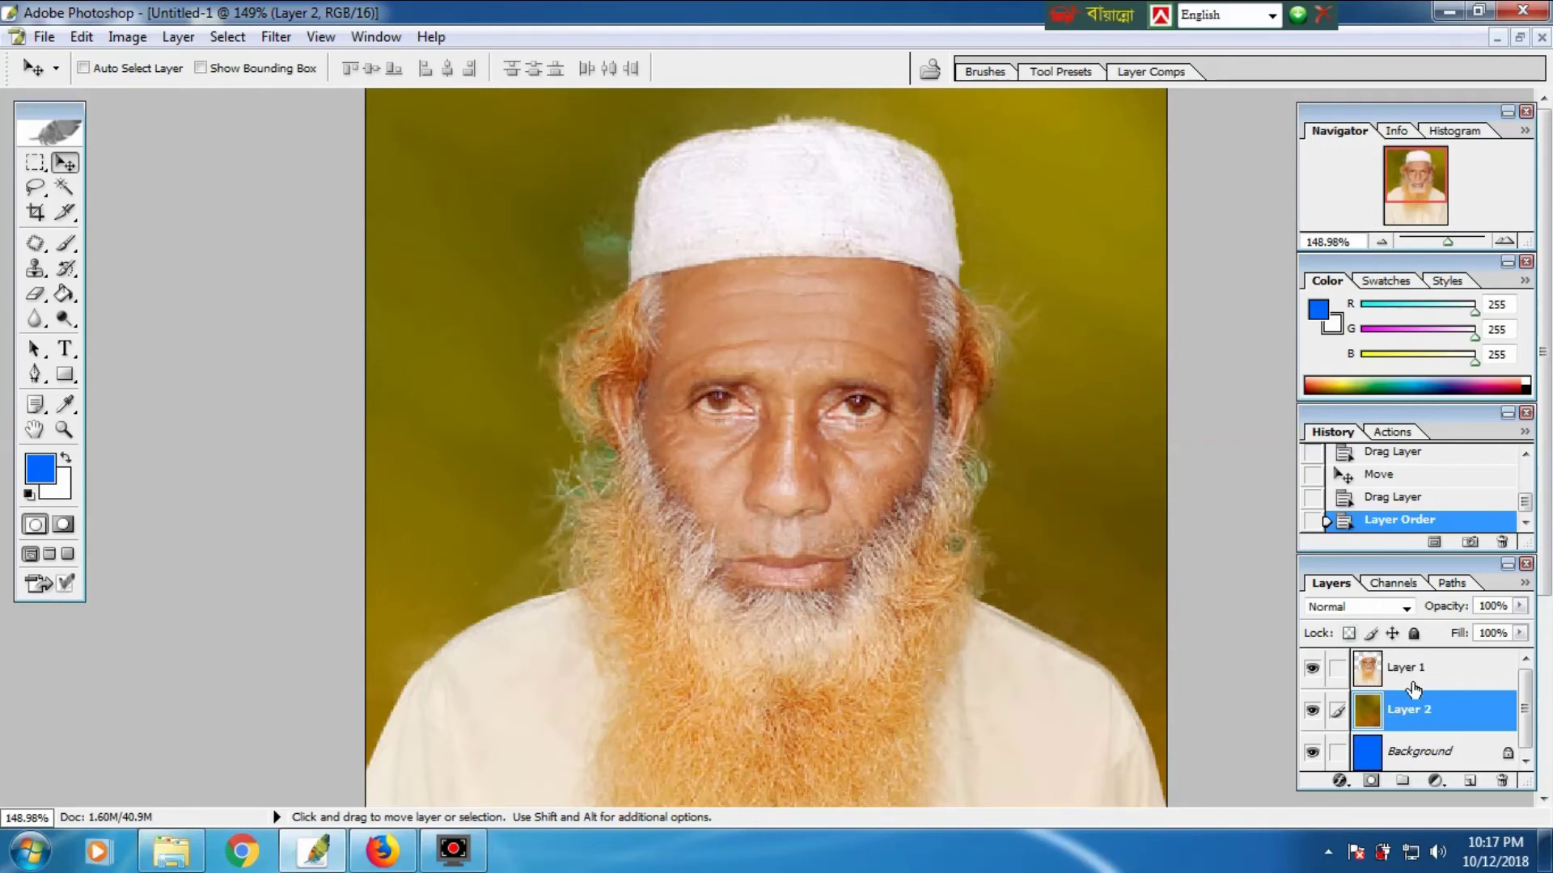
{"action": "left_click", "coordinate": [1407, 670]}
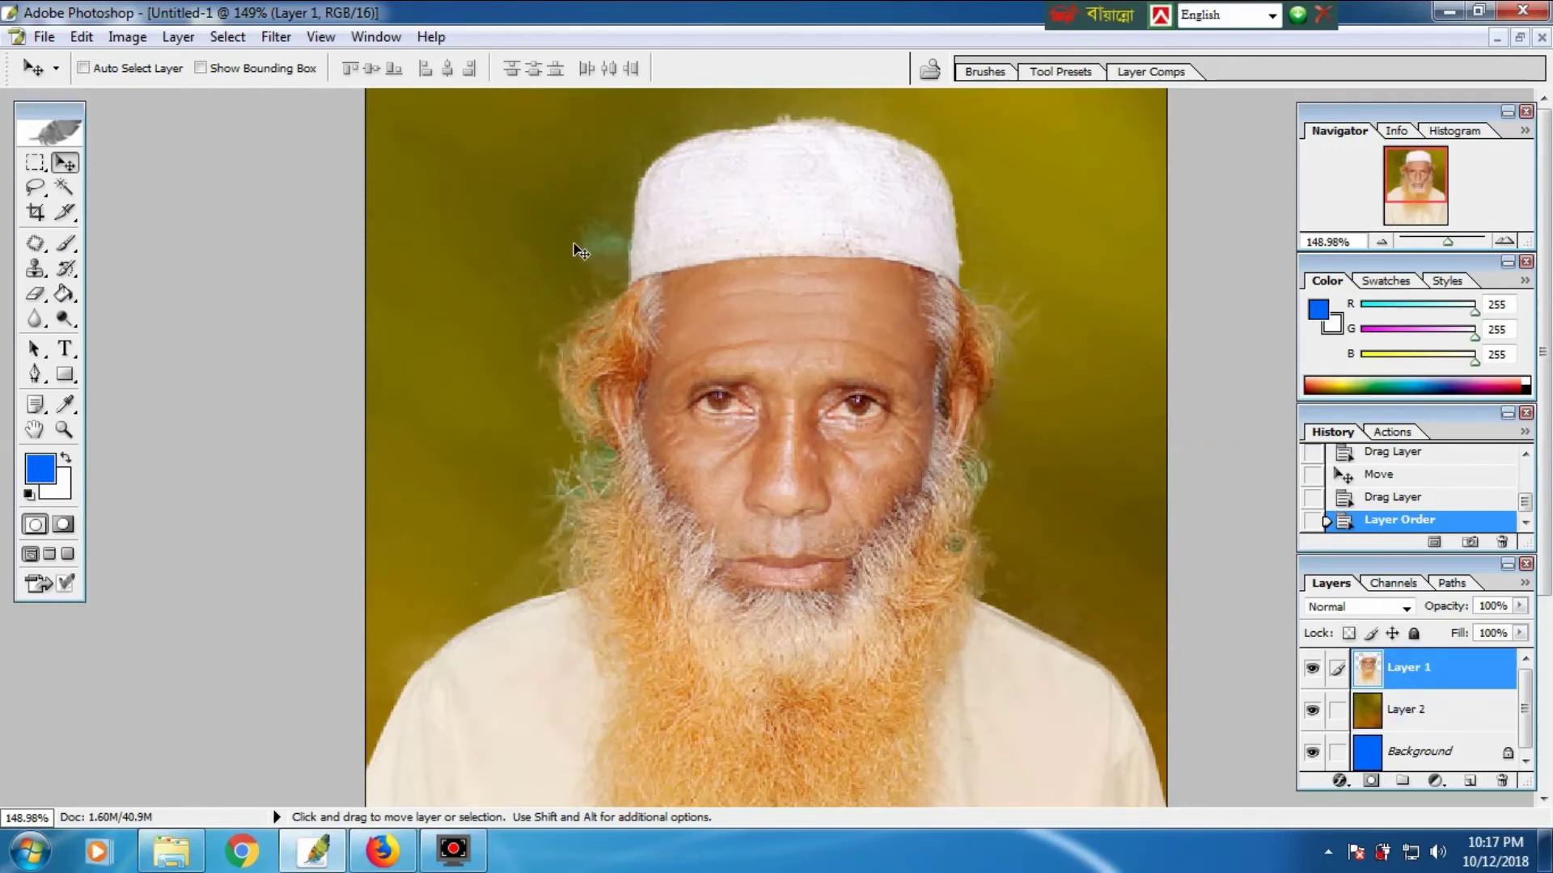
Step: Erase leftover green fringe beside the cap and beard and along both shoulders
{"action": "left_click", "coordinate": [34, 296]}
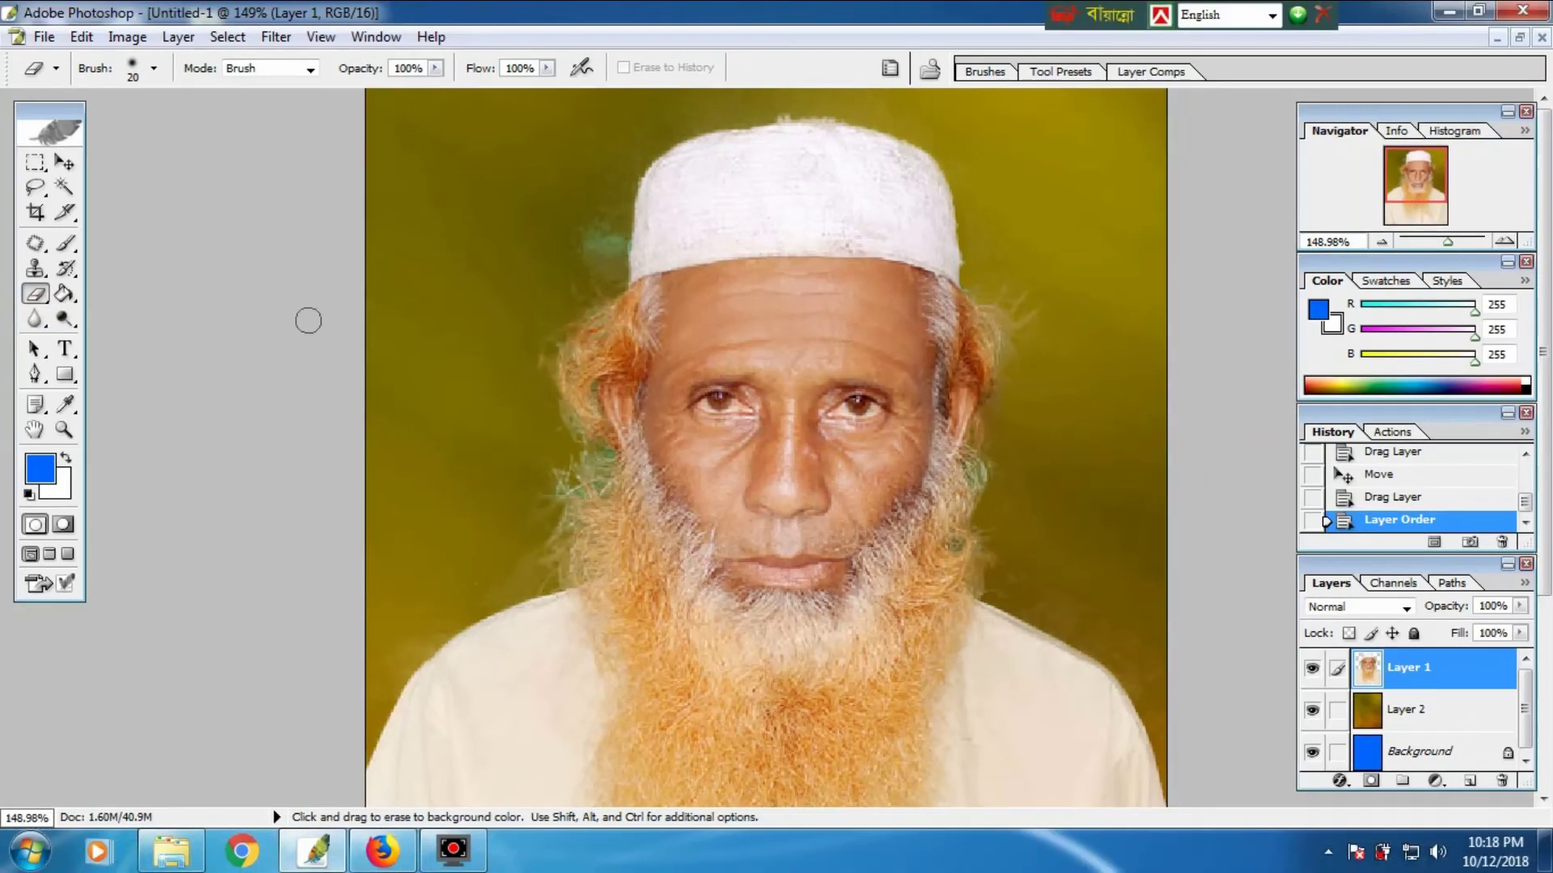
{"action": "mouse_move", "coordinate": [590, 242]}
{"action": "left_mouse_down"}
{"action": "mouse_move", "coordinate": [609, 264]}
{"action": "mouse_move", "coordinate": [611, 193]}
{"action": "mouse_move", "coordinate": [582, 191]}
{"action": "left_mouse_up"}
{"action": "left_click_drag", "start_coordinate": [485, 392], "coordinate": [477, 405]}
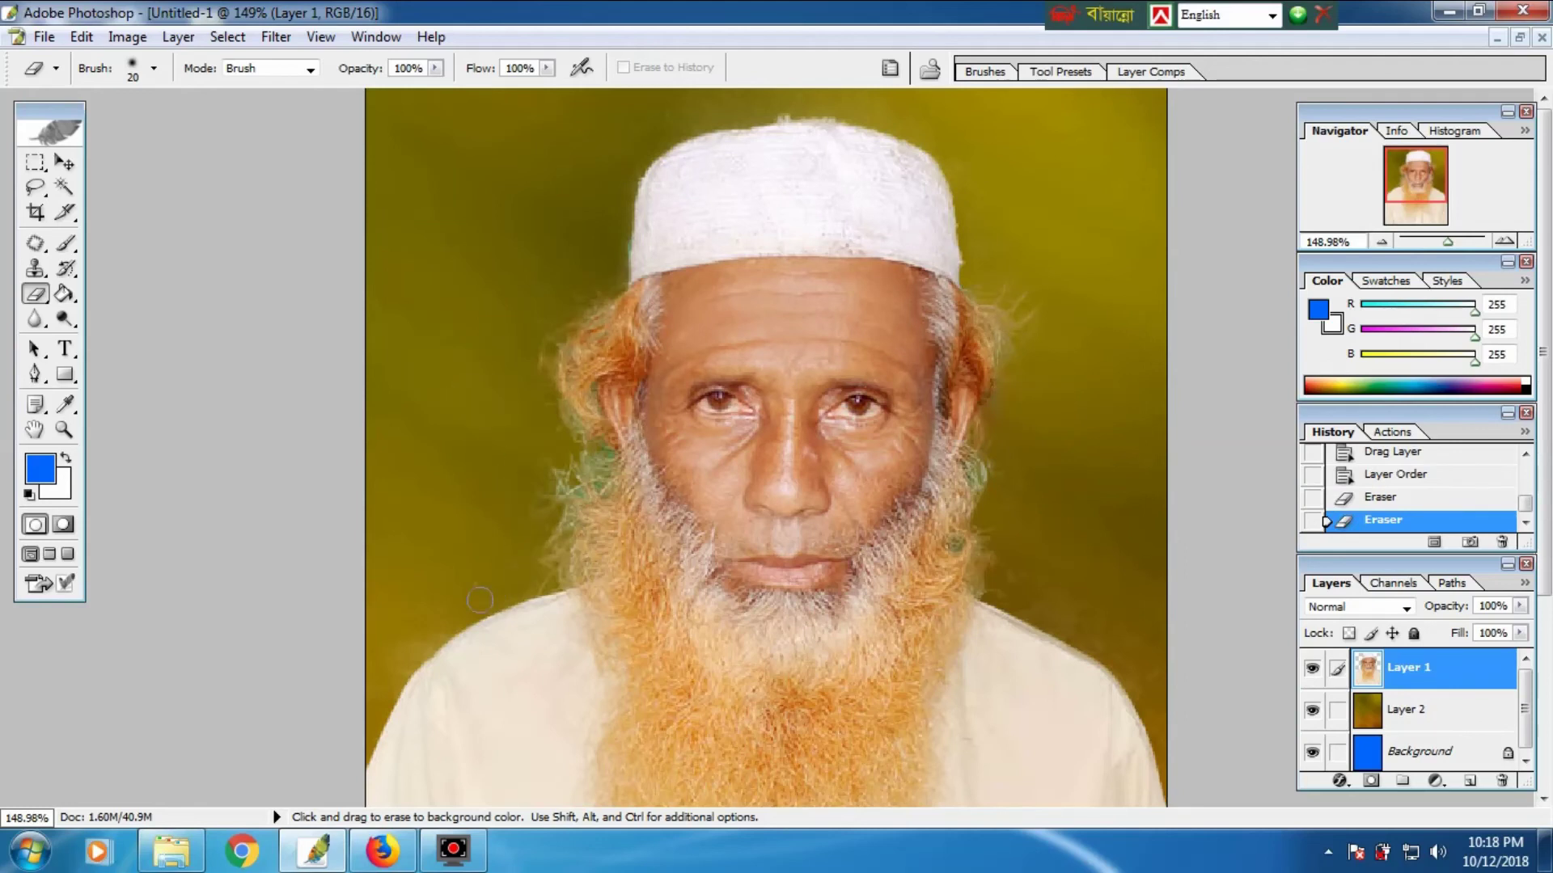
{"action": "left_click_drag", "start_coordinate": [440, 623], "coordinate": [400, 666]}
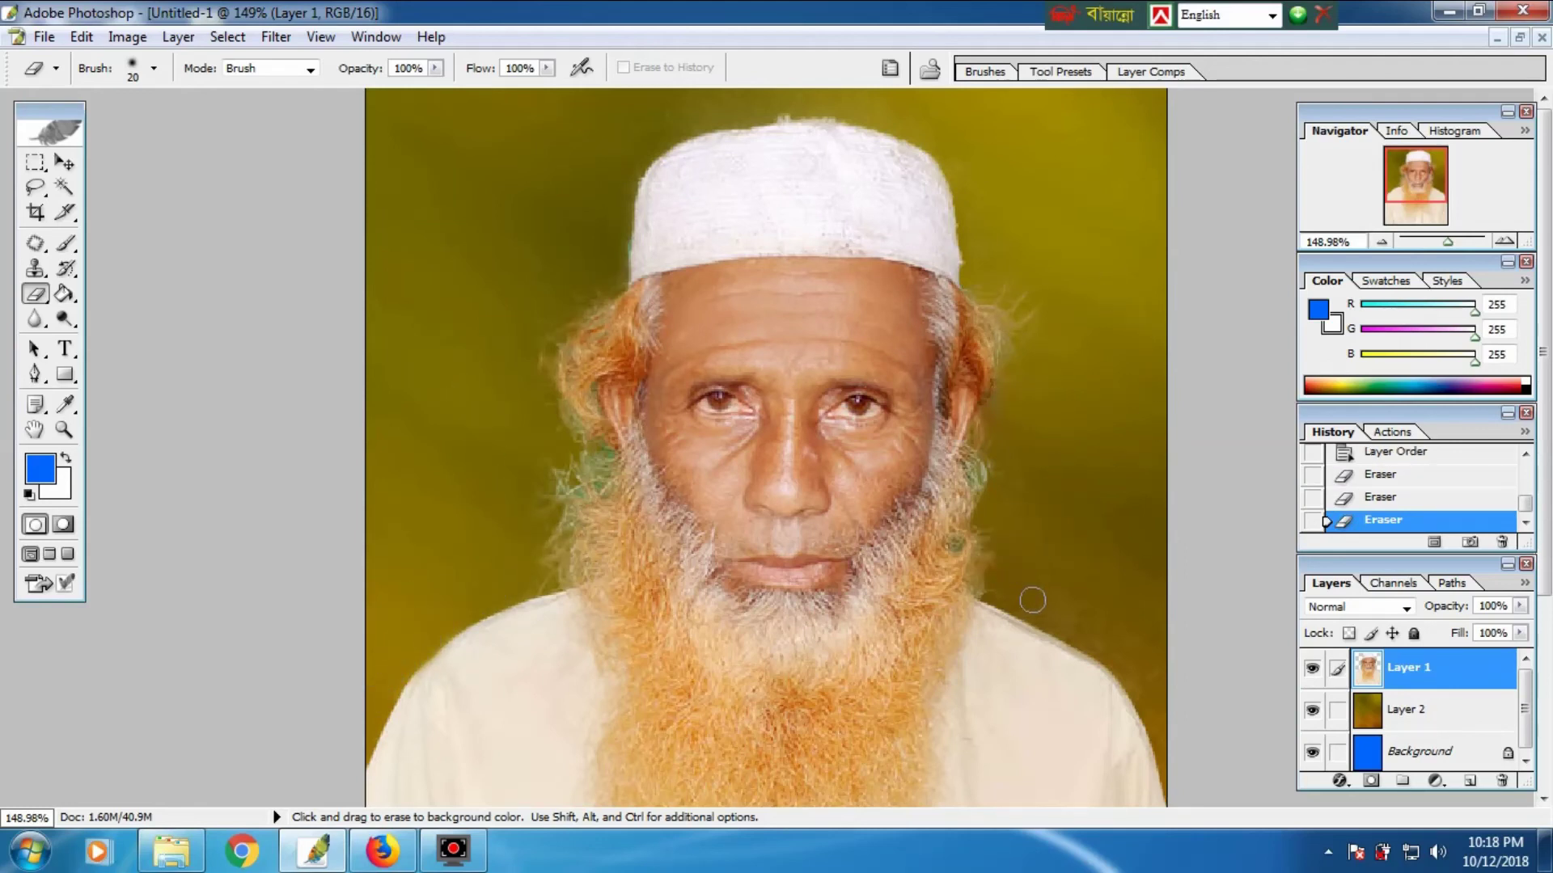
{"action": "left_click_drag", "start_coordinate": [1101, 634], "coordinate": [1141, 671]}
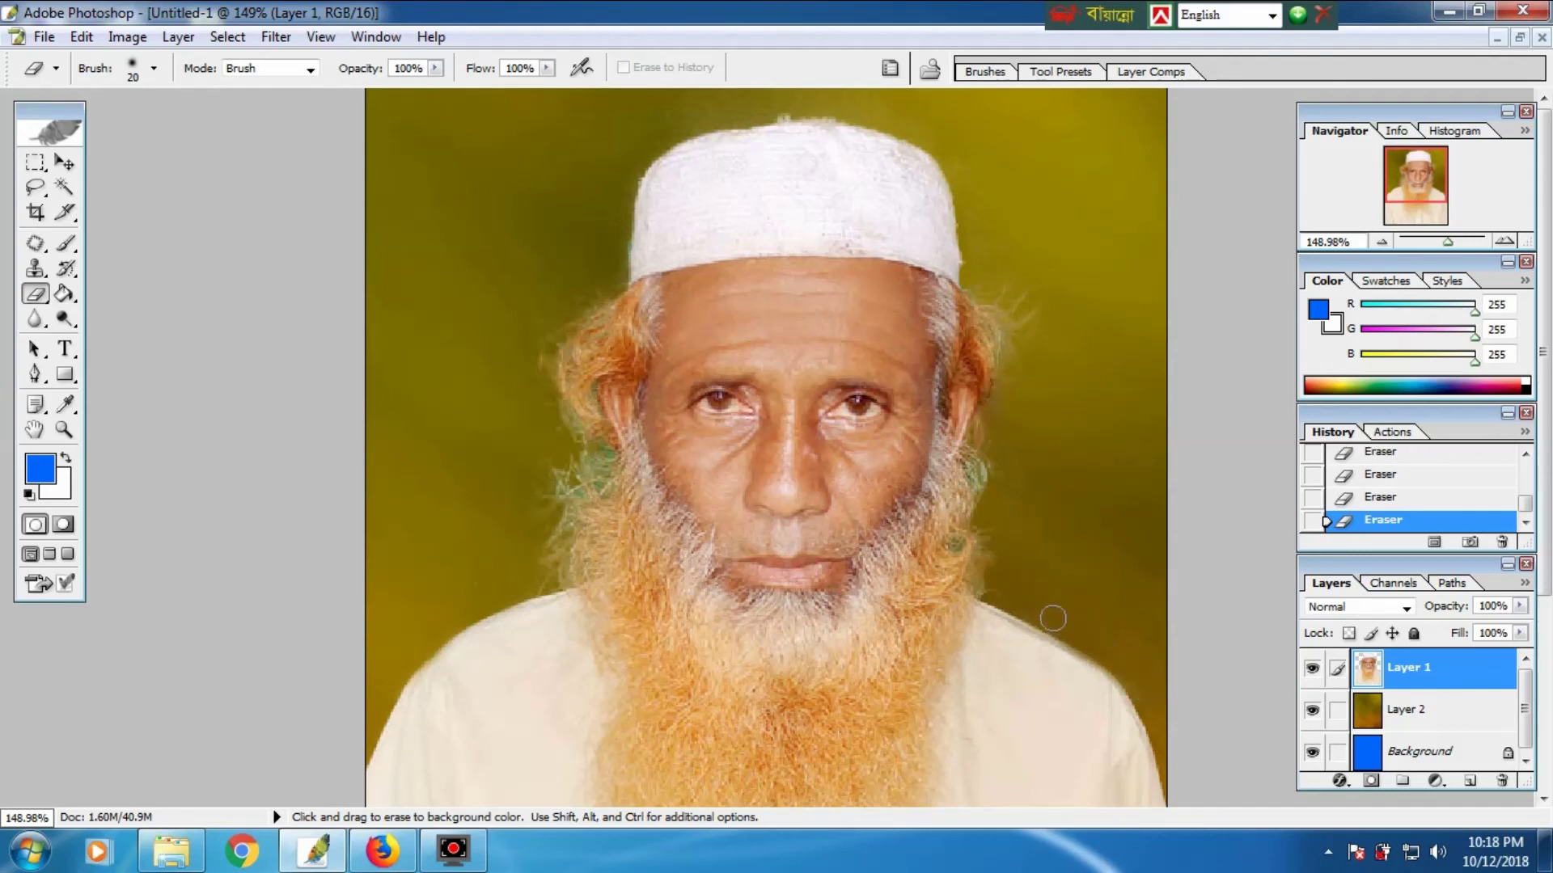